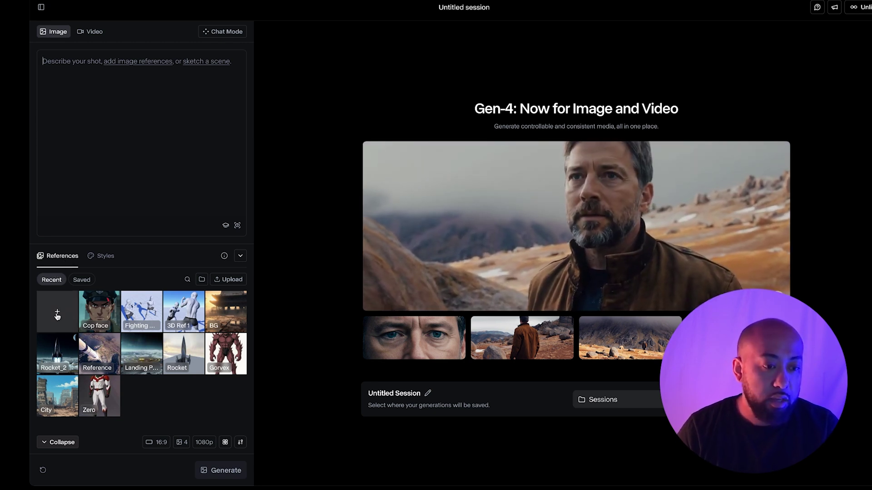
Step: Add the image of the white-suited superhero in the blue corridor as a reference and inspect it enlarged
left_click(60, 313)
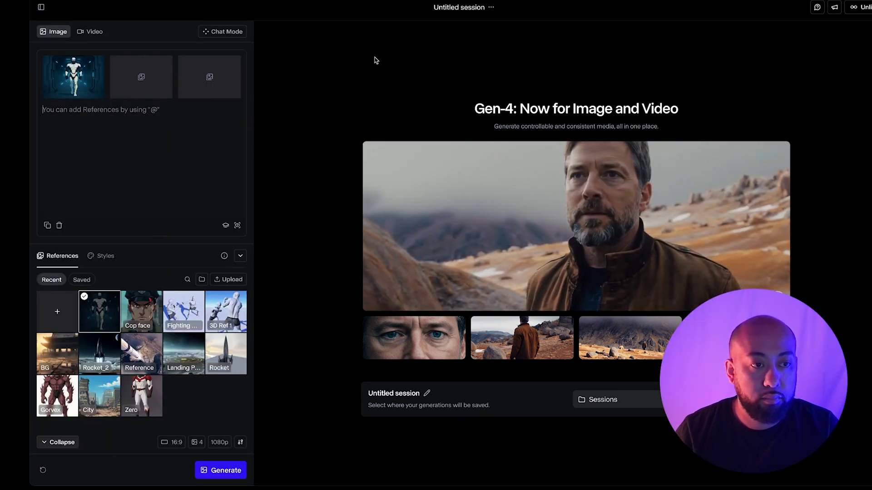
left_click(78, 78)
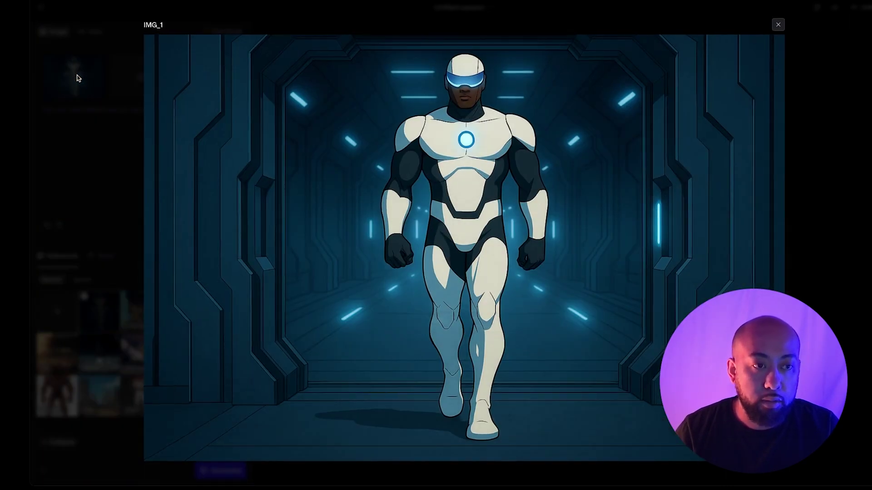
left_click(778, 24)
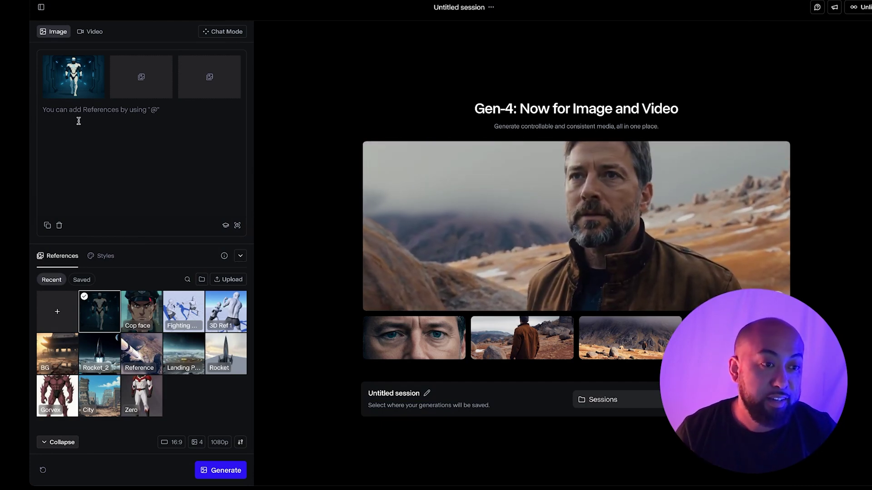
left_click(83, 75)
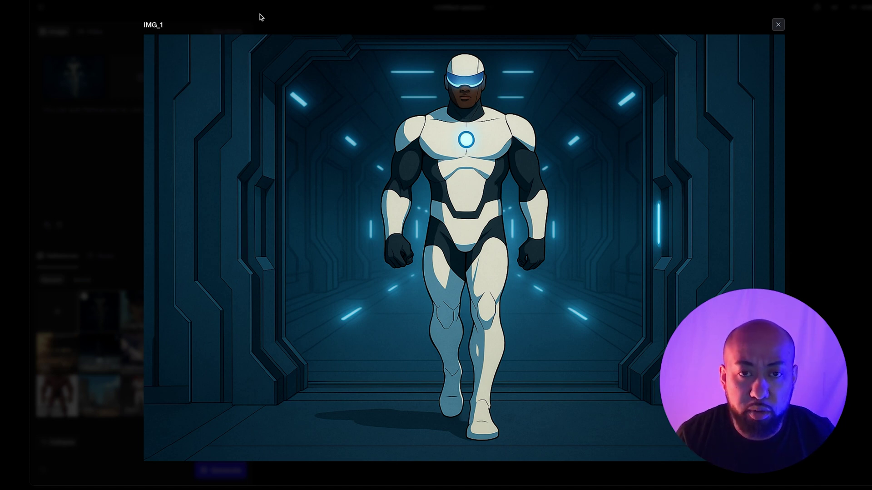
left_click(778, 25)
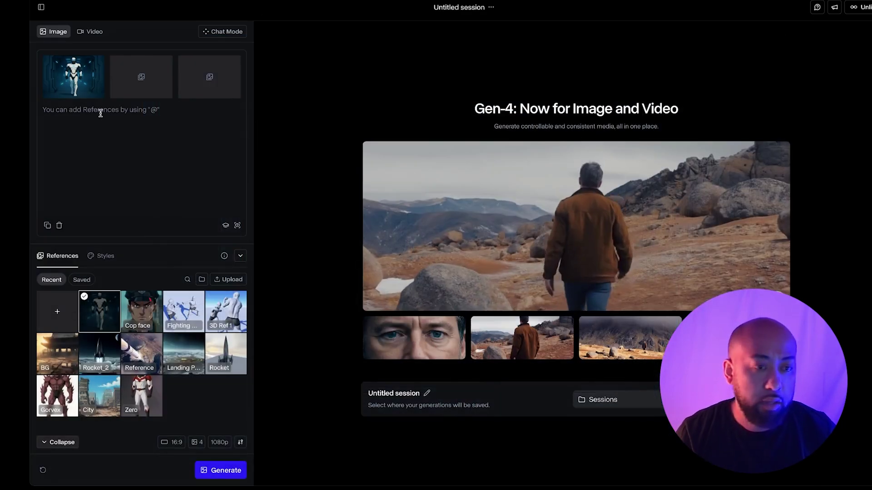
Step: Rename the superhero reference image as Pulsar Man
left_click(48, 127)
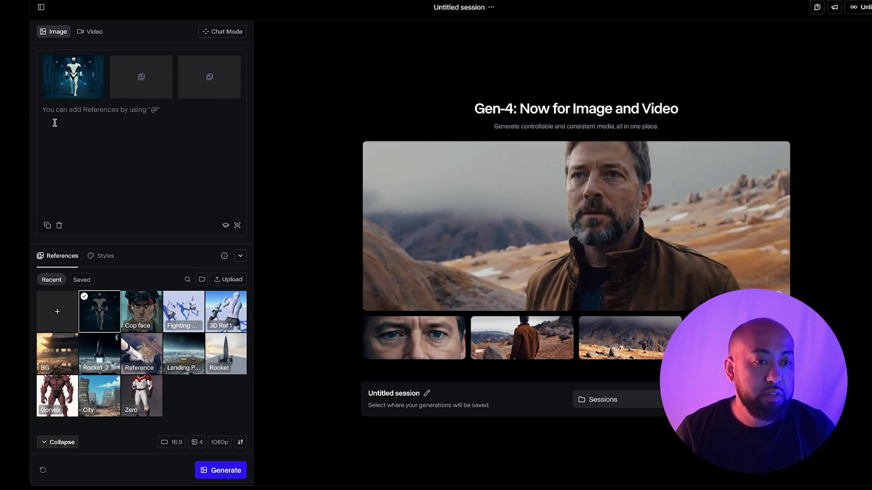
mouse_move(57, 92)
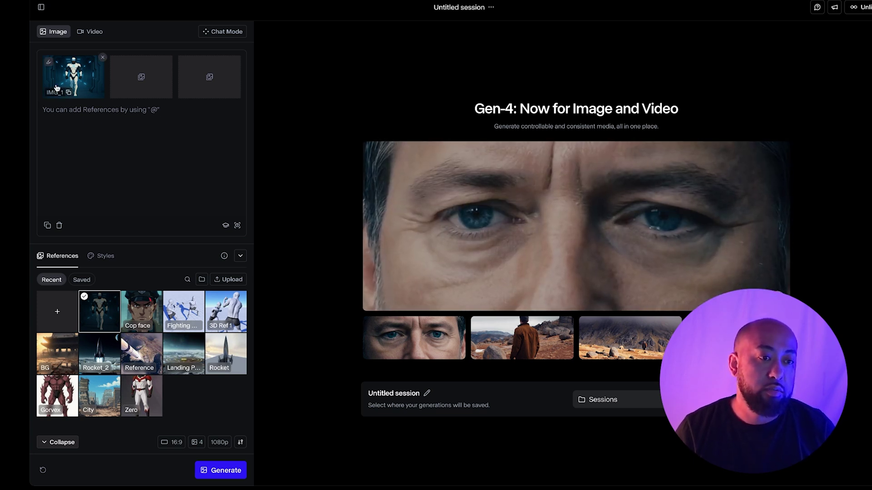
left_click(56, 92)
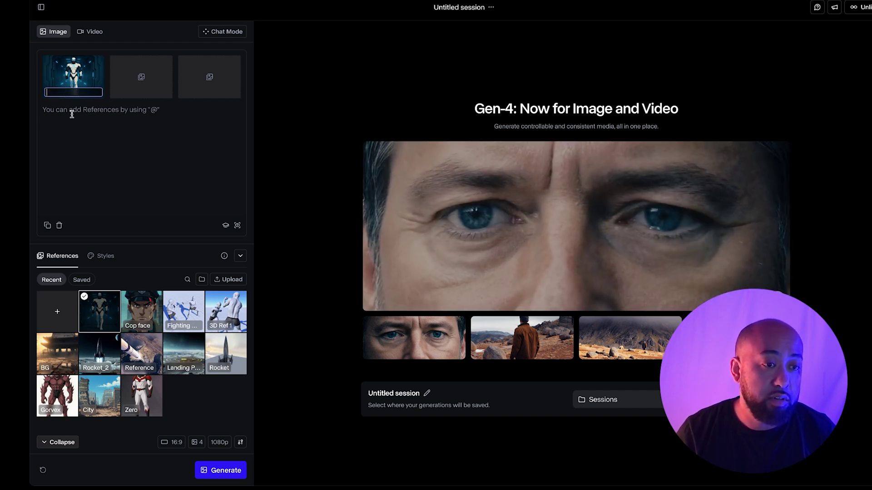
left_click(72, 129)
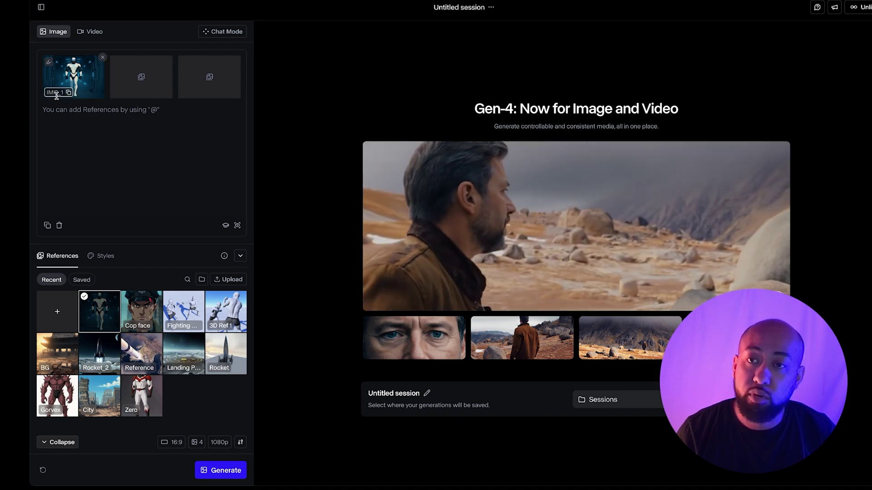
left_click(52, 91)
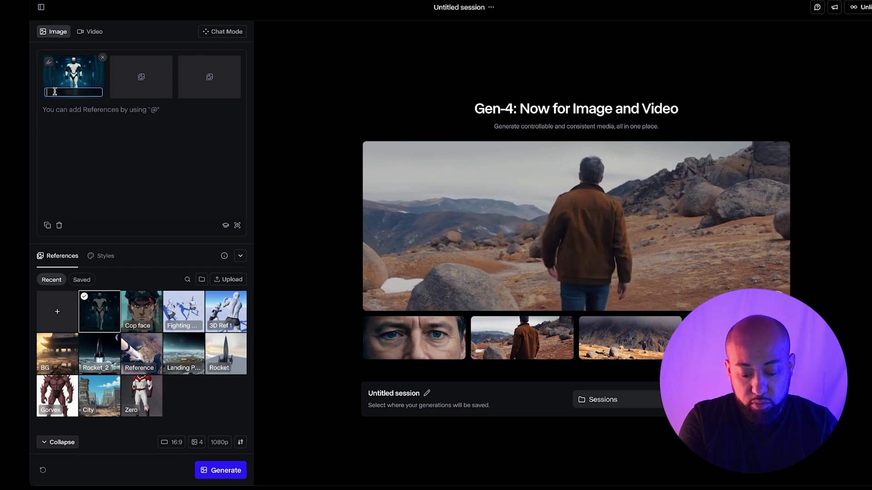
type("Rulsa")
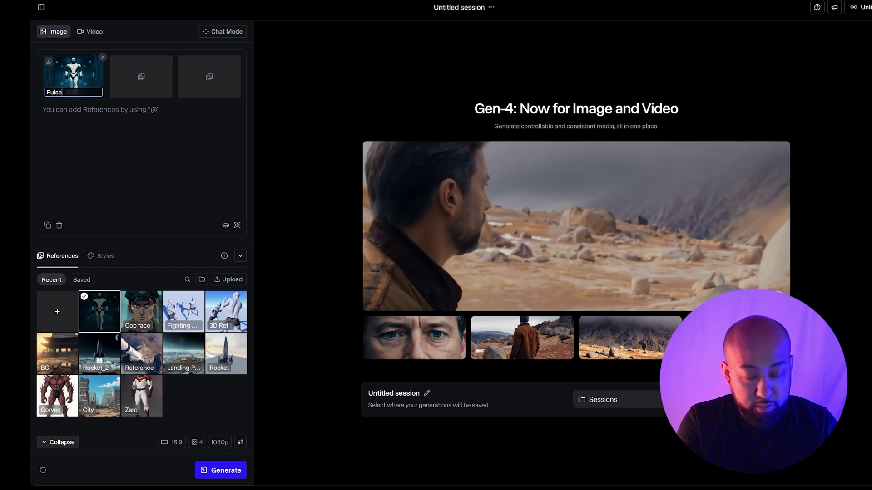
type("r Man")
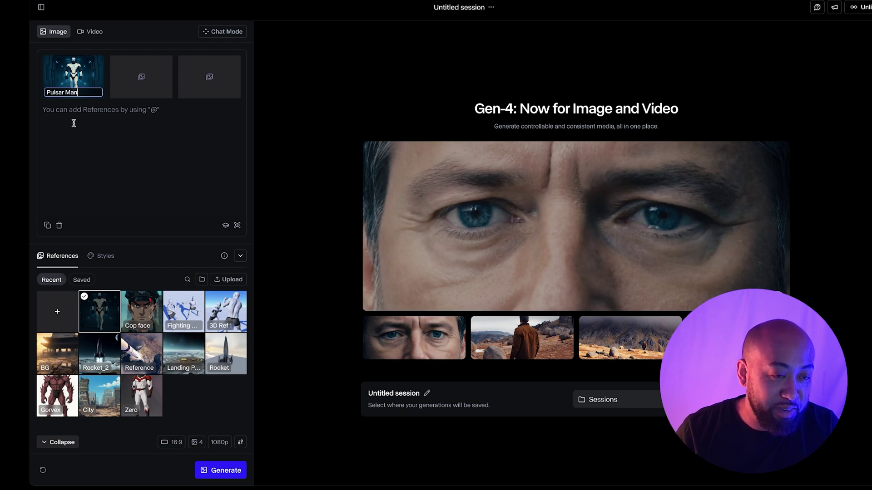
key("Return")
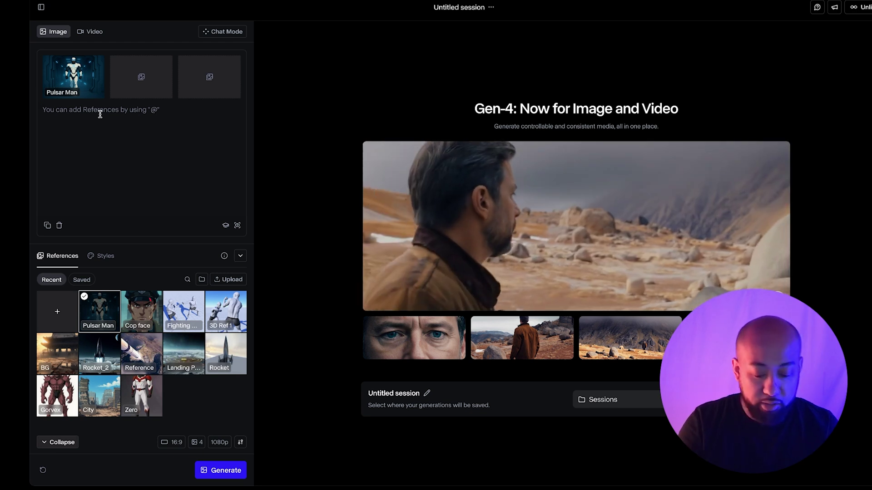
left_click(100, 114)
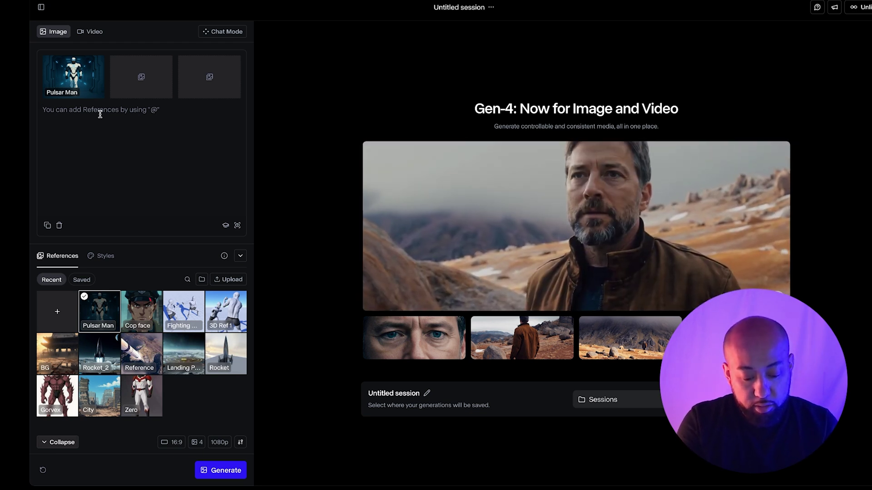
type("Crea")
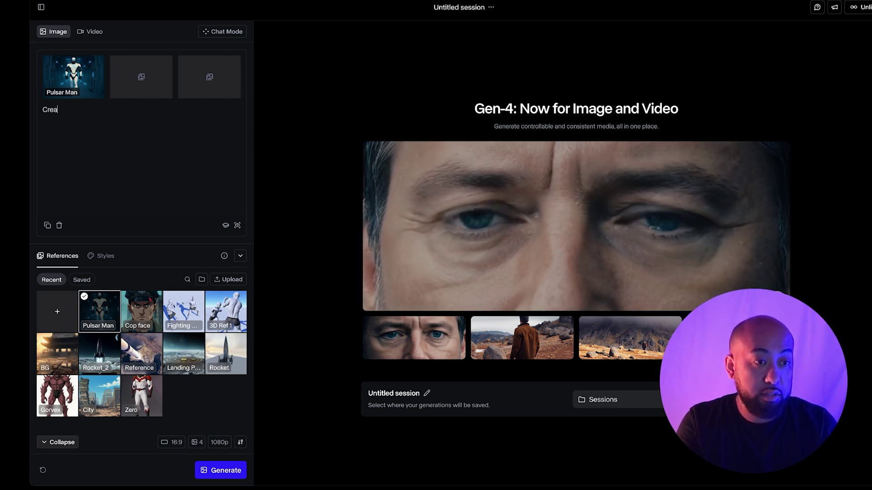
type("te a cl")
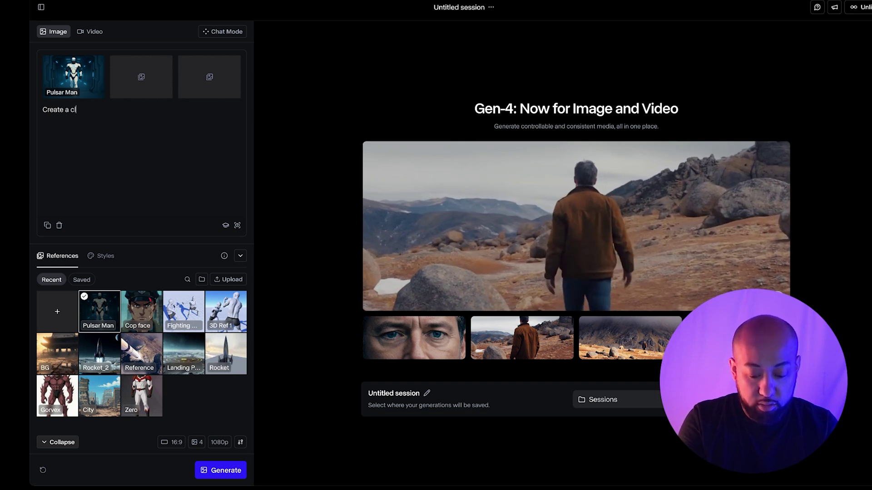
type("ose up")
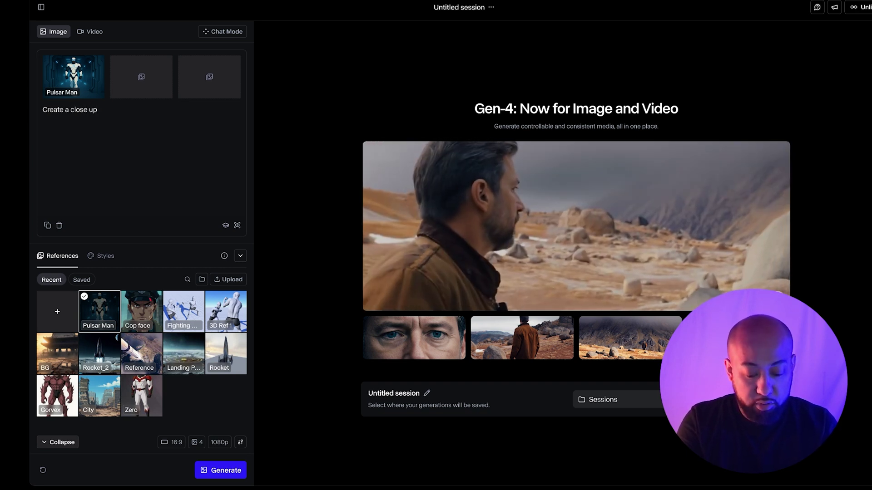
type(" shot of")
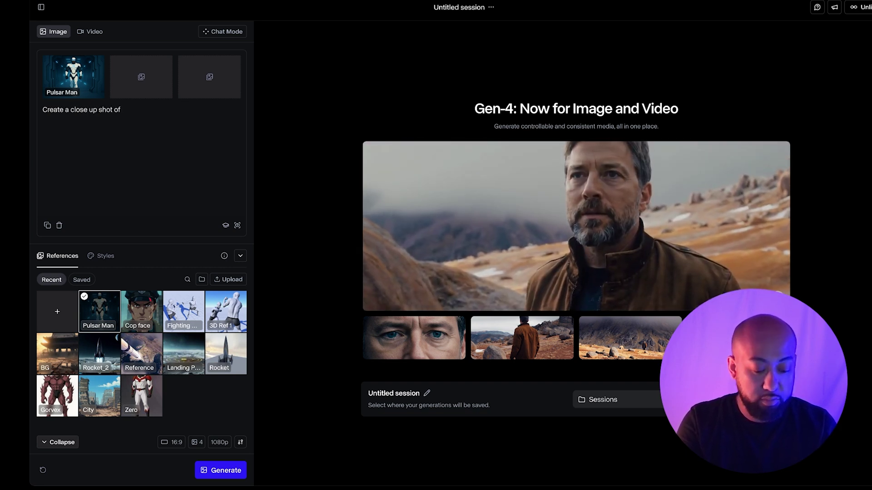
type(" @")
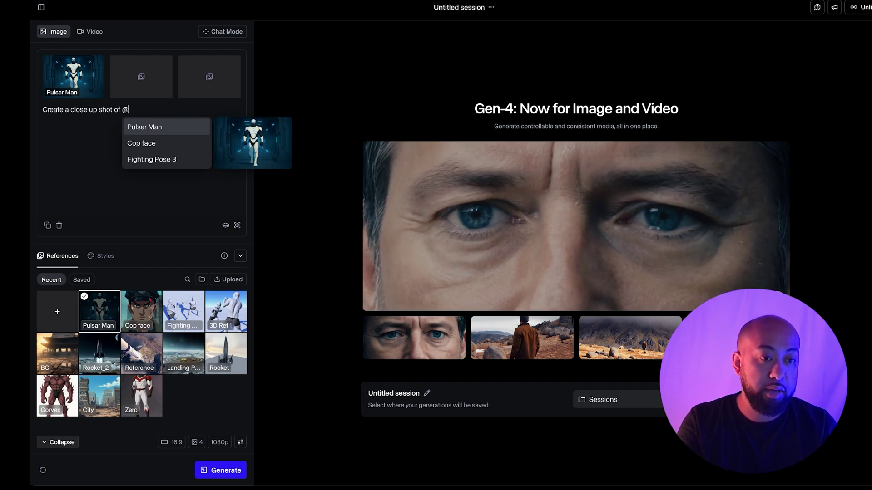
key("BackSpace")
key("BackSpace")
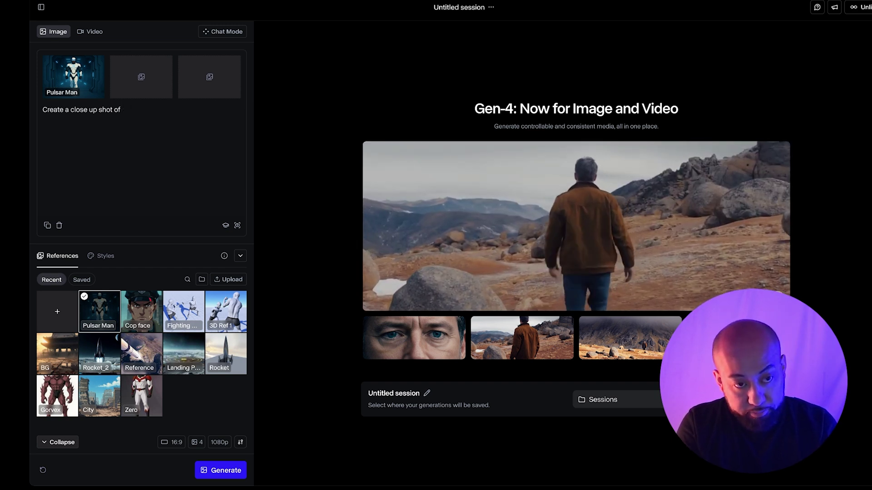
type("@")
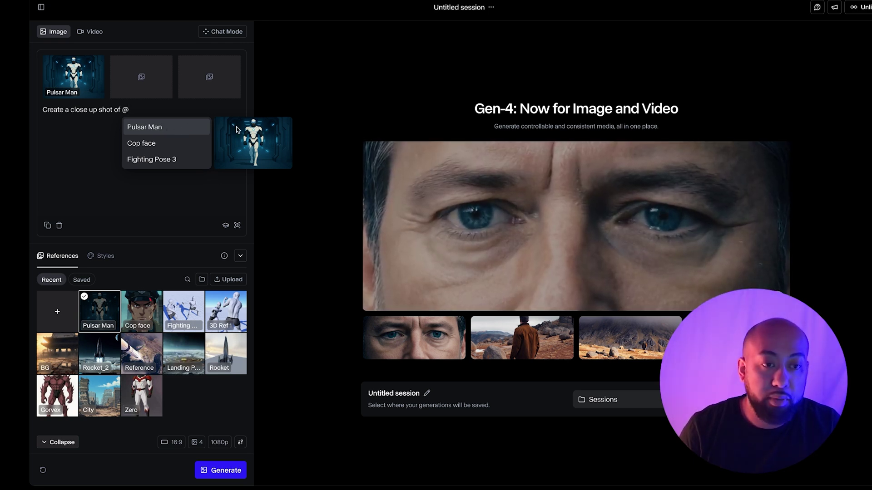
left_click(172, 127)
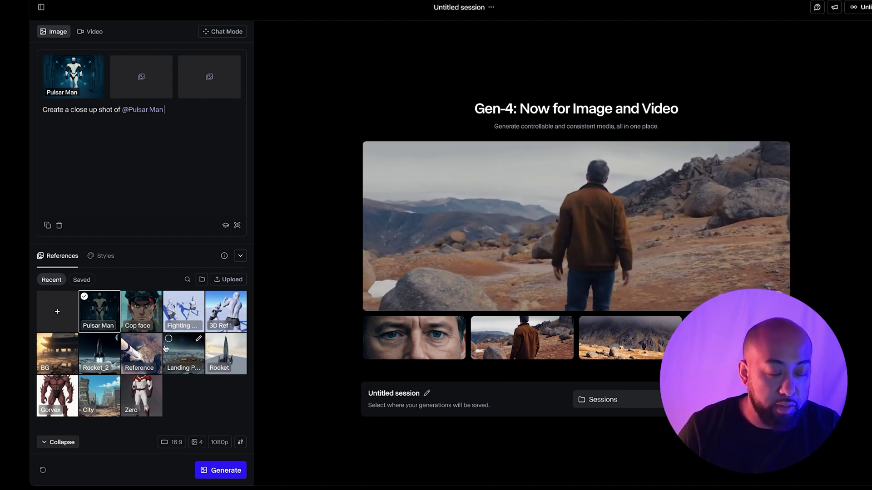
left_click(226, 472)
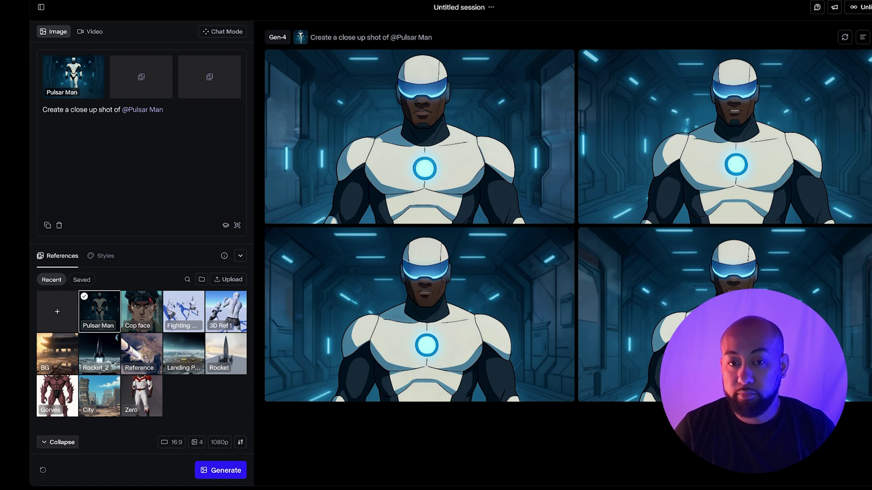
Step: Compare the first generated close-up with the original Pulsar Man reference, viewing both enlarged
mouse_move(450, 125)
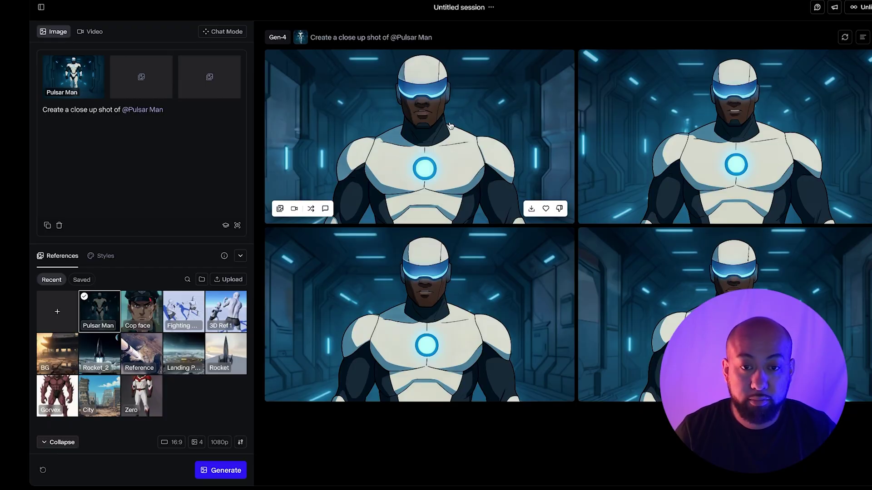
left_click(500, 131)
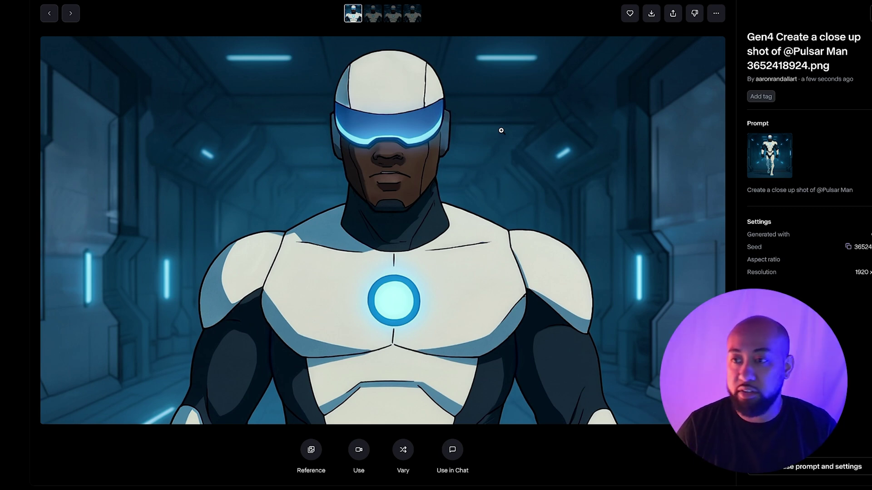
key("Escape")
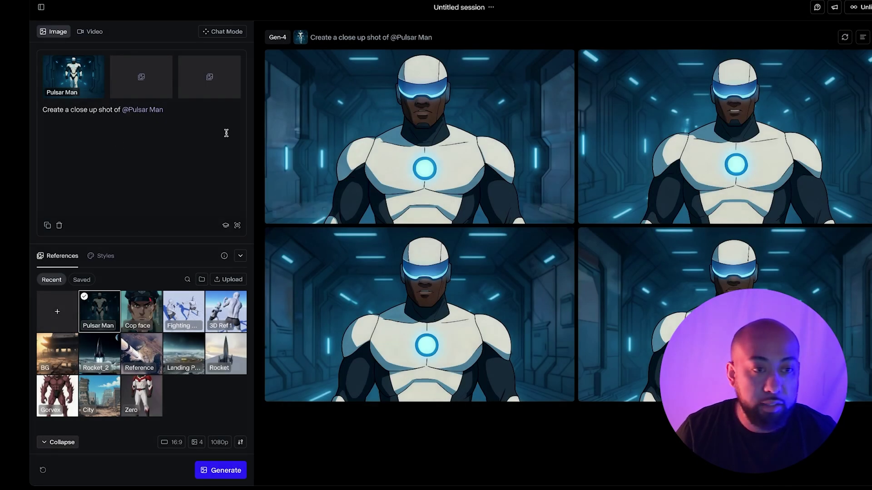
left_click(73, 73)
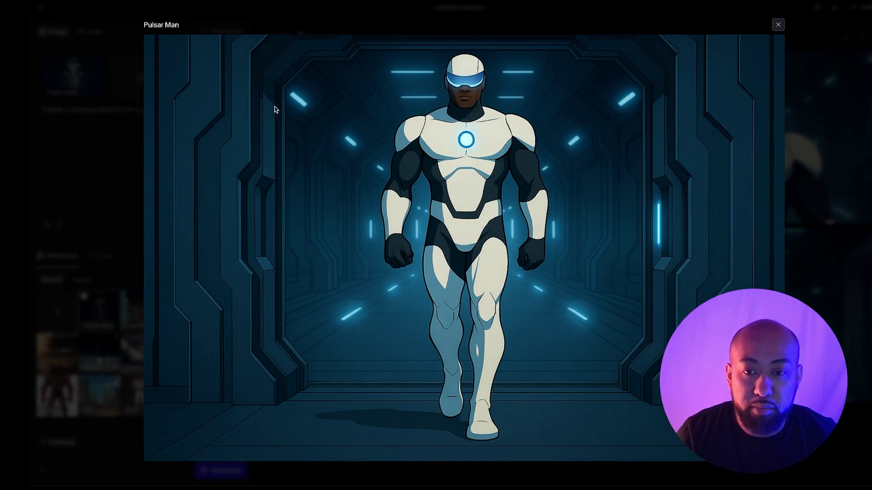
left_click(778, 25)
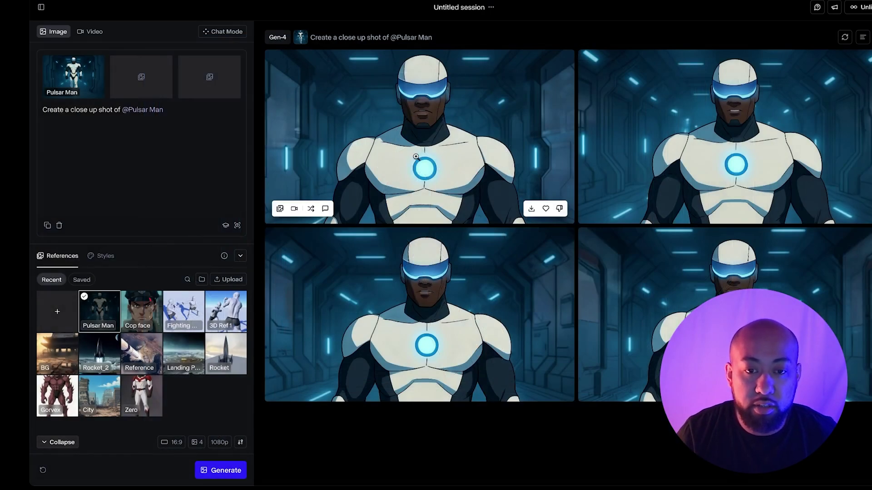
left_click(416, 157)
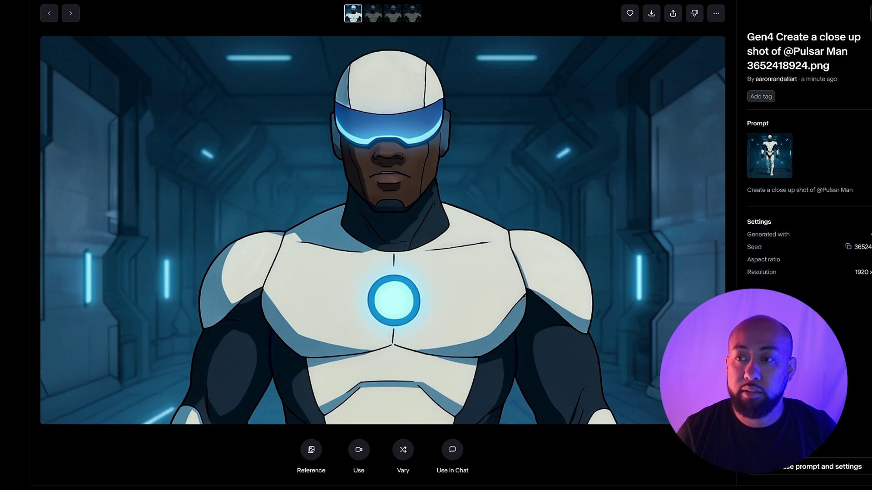
key("Escape")
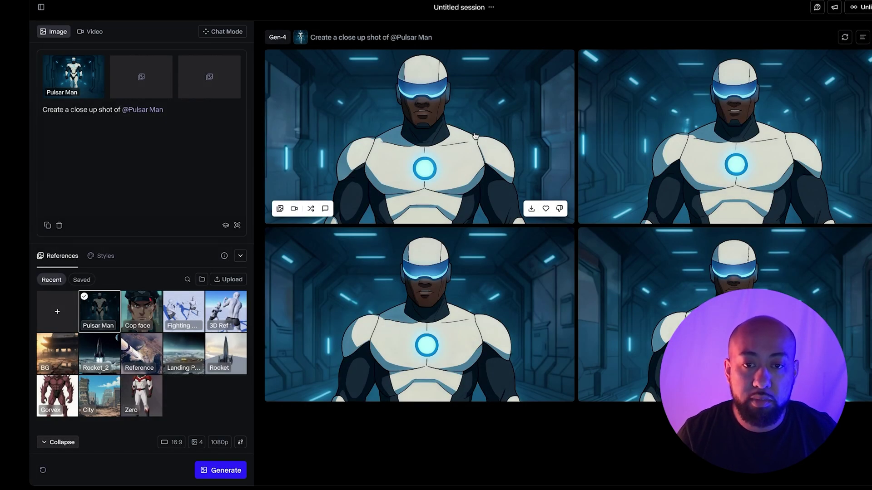
mouse_move(86, 67)
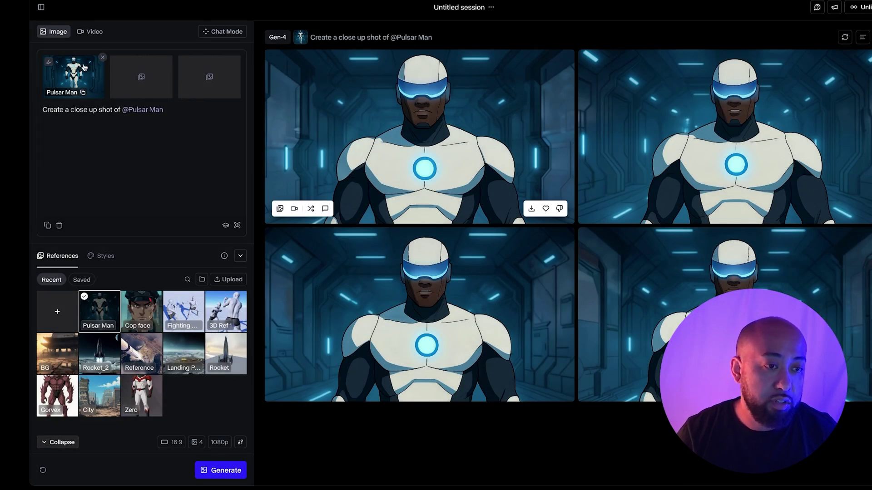
Step: Add the first generated close-up as a reference and remove the full-body Pulsar Man reference from the prompt
left_click(440, 148)
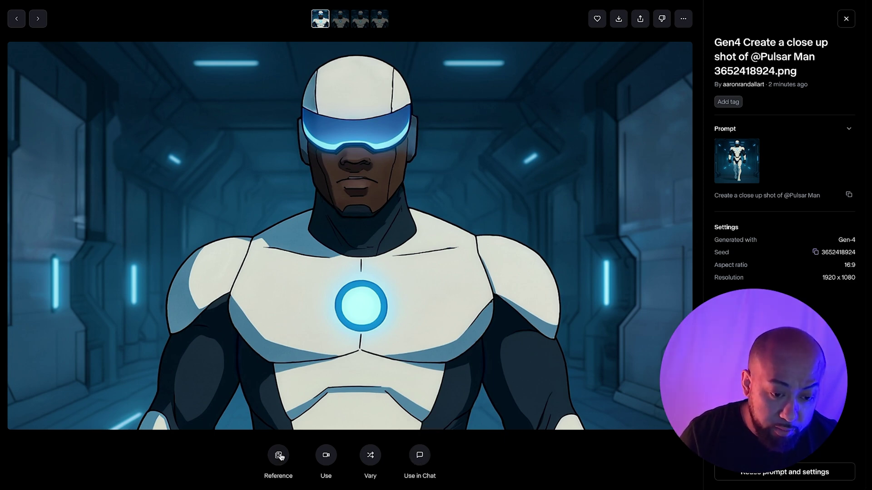
left_click(278, 455)
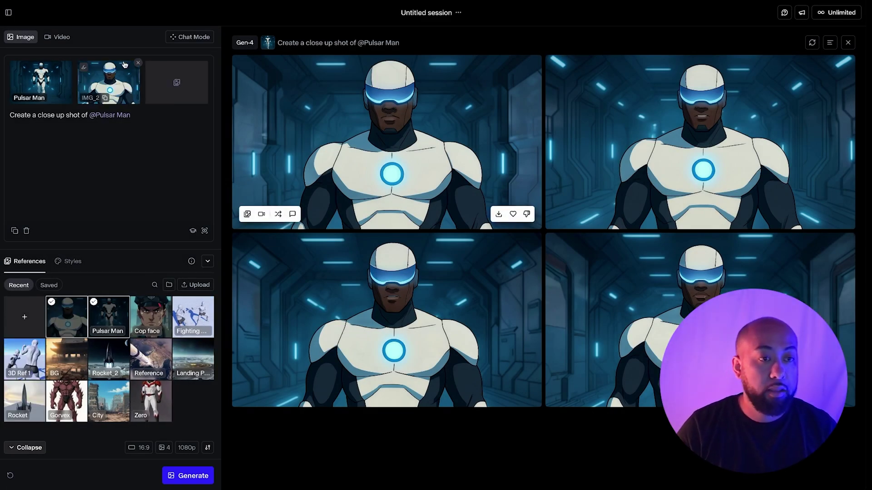
left_click(70, 63)
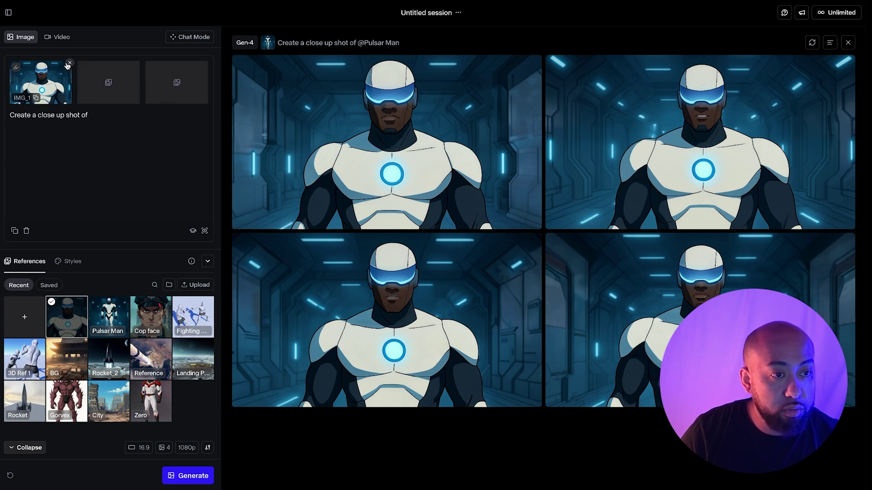
Step: Rename the close-up reference image as Pulsar Man Close up
left_click(31, 97)
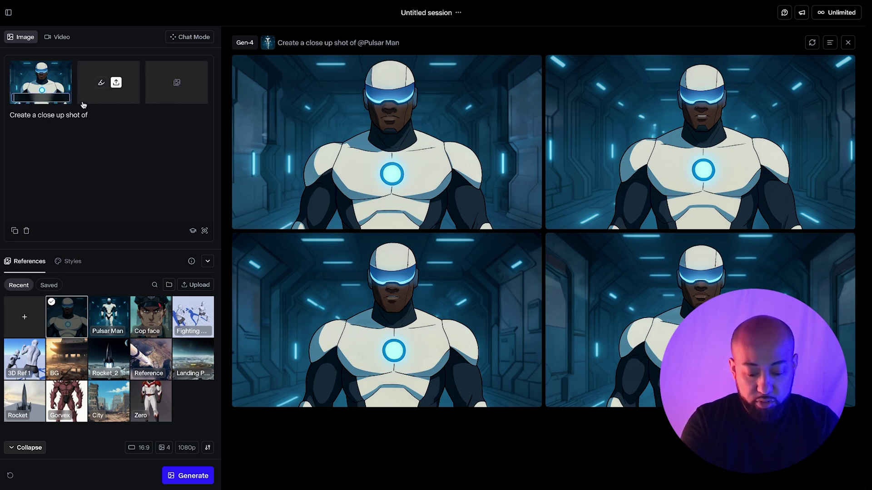
type("P")
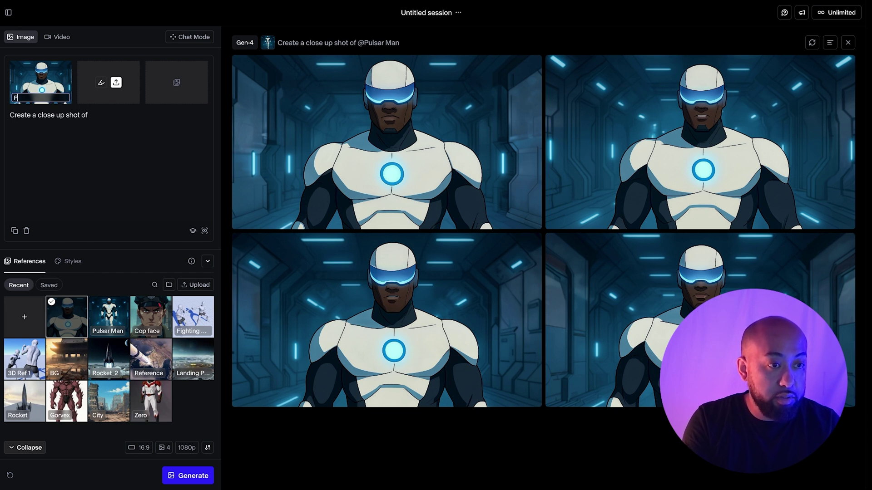
type("ulsa")
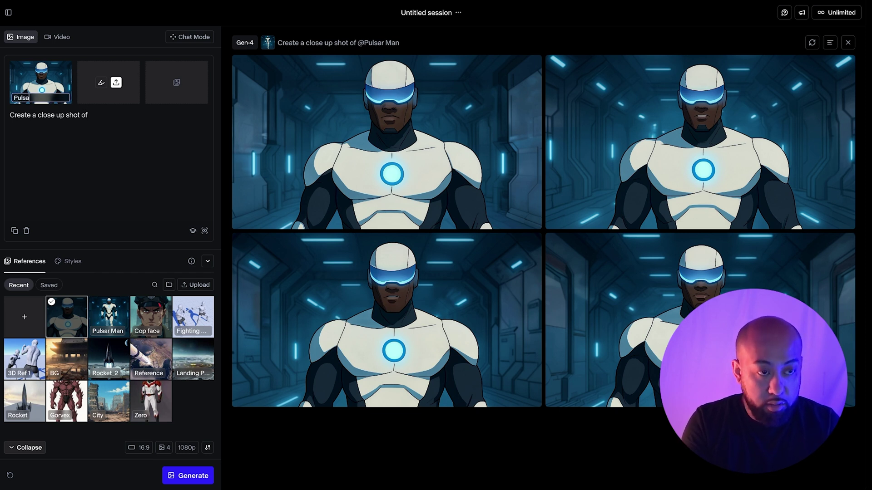
type("r Man Clos")
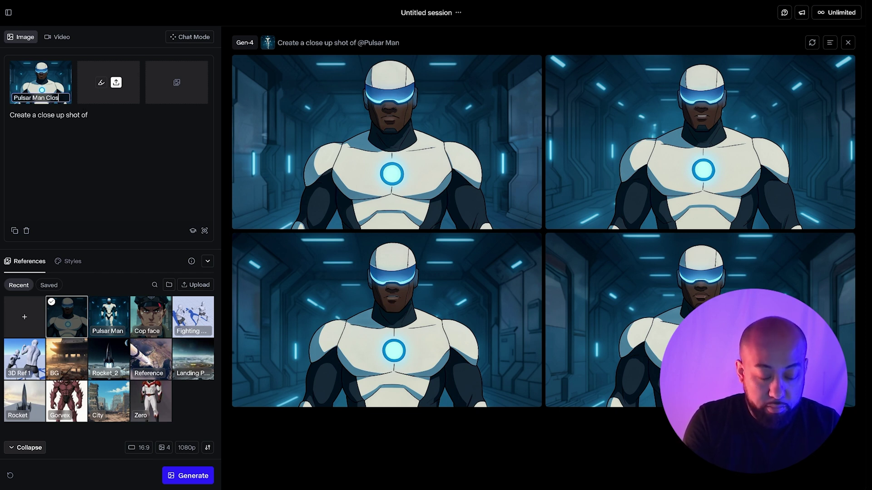
type("e up")
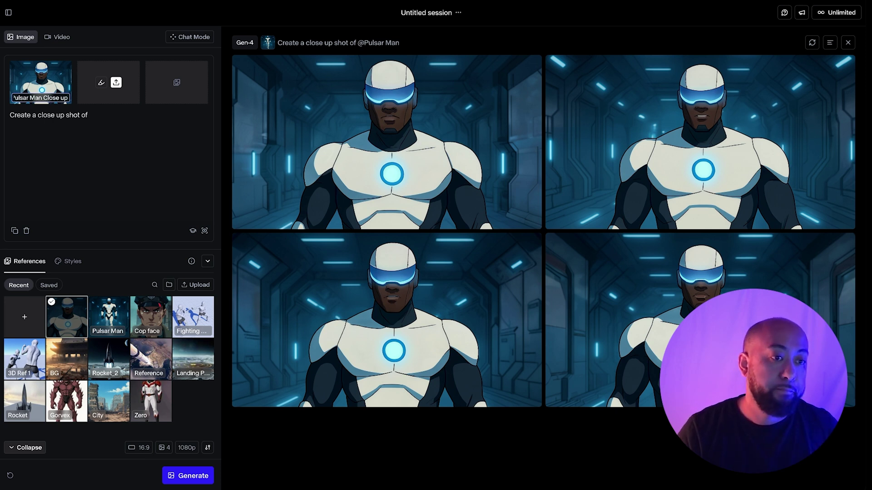
key("Return")
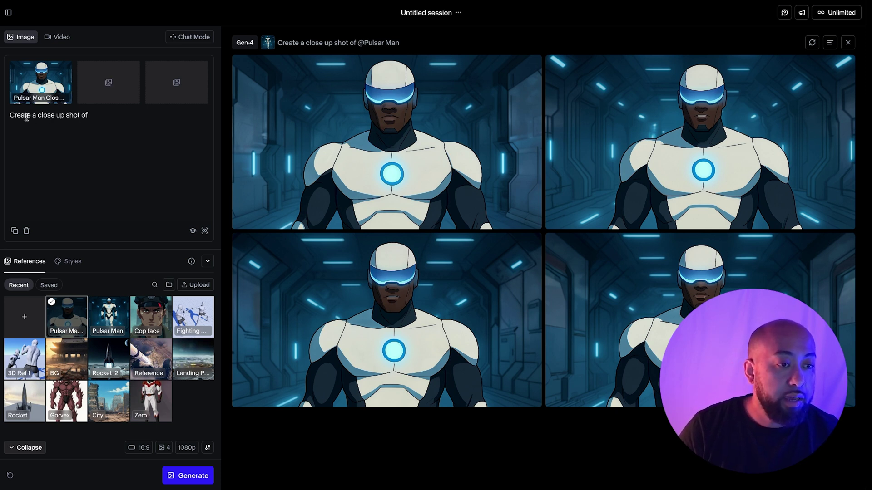
left_click_drag(38, 116, 111, 116)
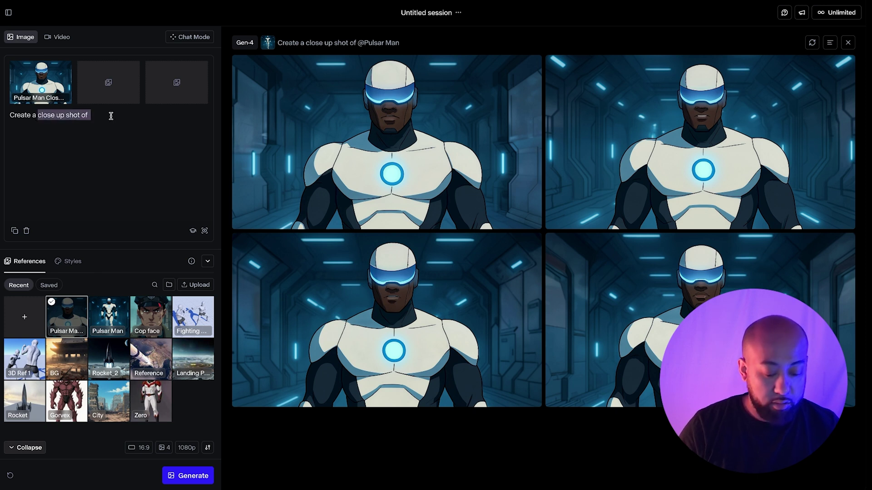
type("side")
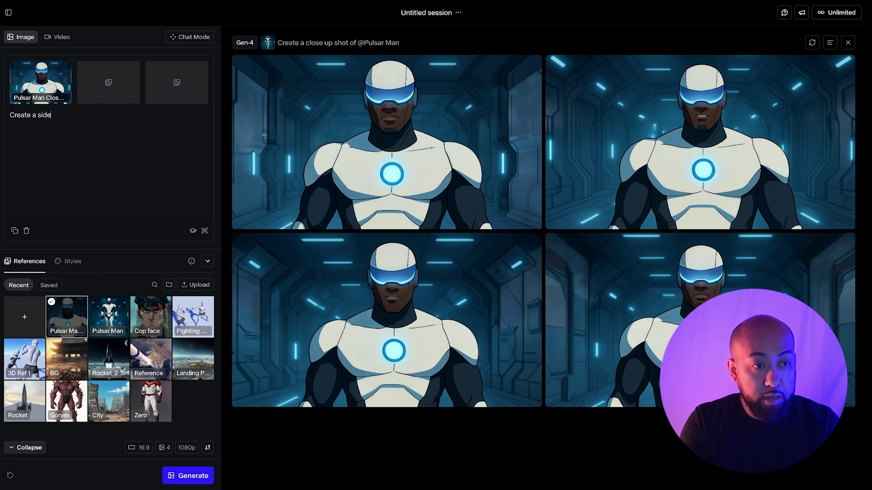
type(" view shot")
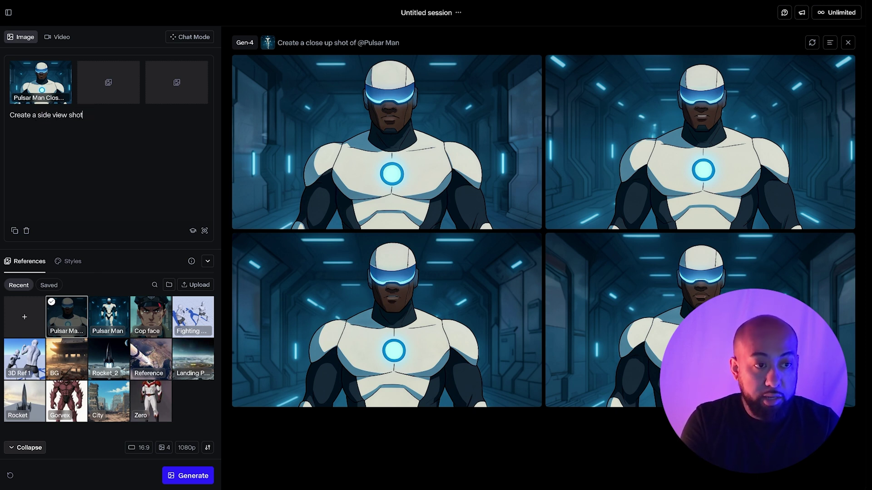
type(" of")
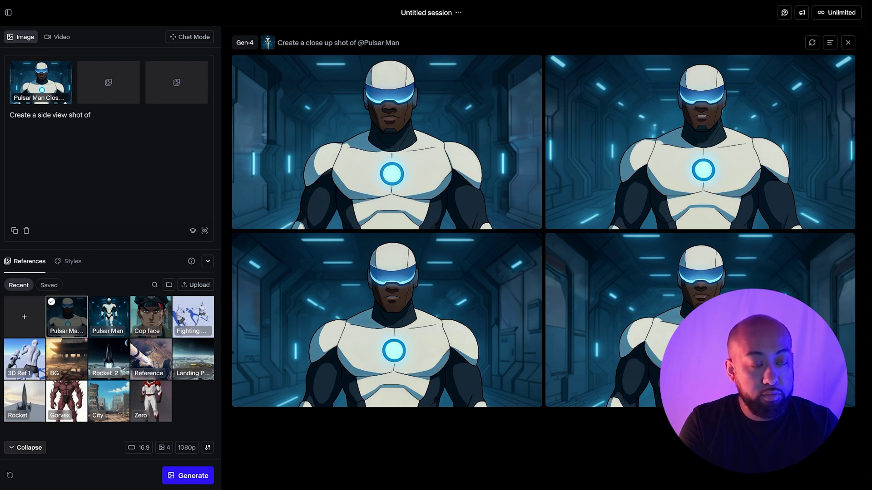
type(" @")
key("Return")
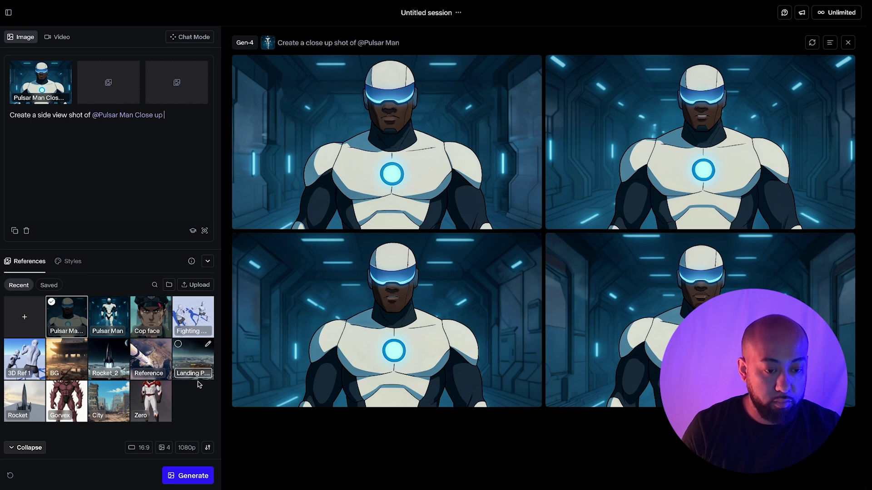
left_click(203, 478)
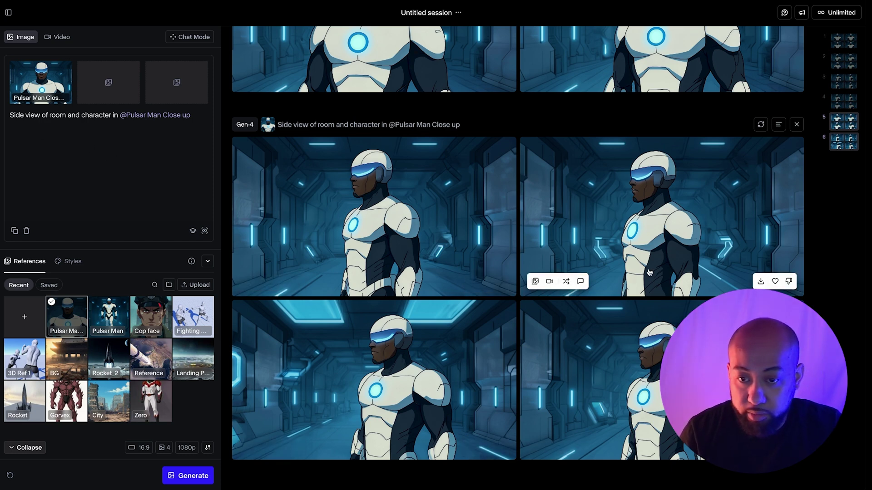
left_click(654, 239)
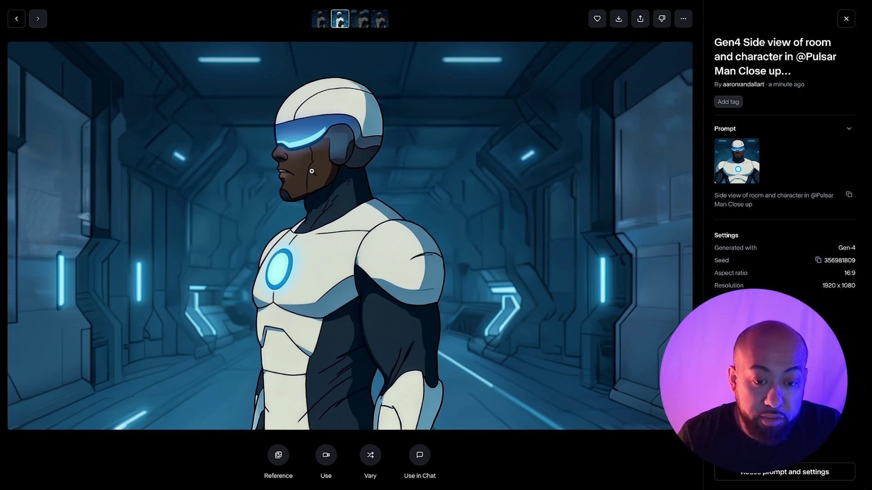
key("Escape")
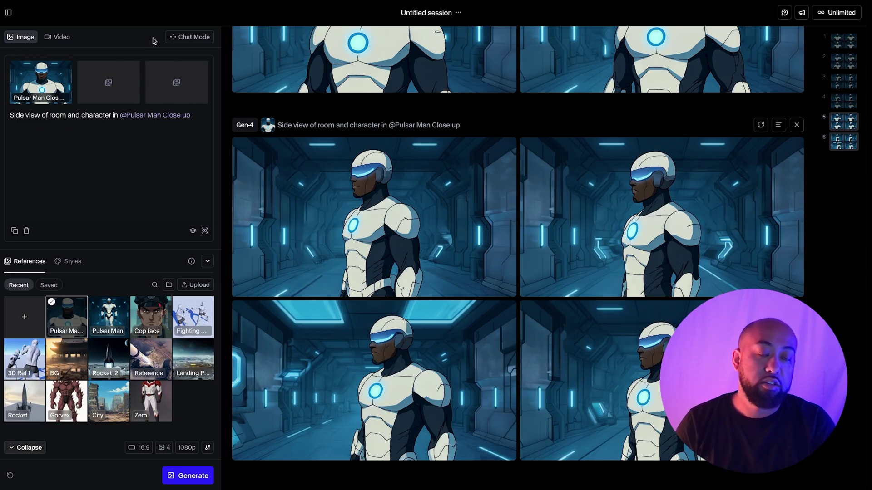
Step: Switch to Chat Mode, submit "Remove his helmet" for the attached Pulsar Man close-up and view the generated image enlarged
left_click(195, 38)
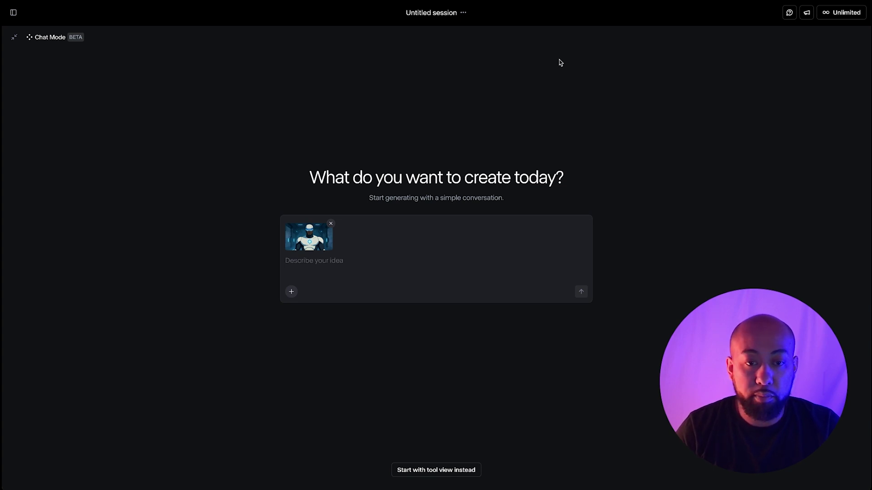
left_click(345, 262)
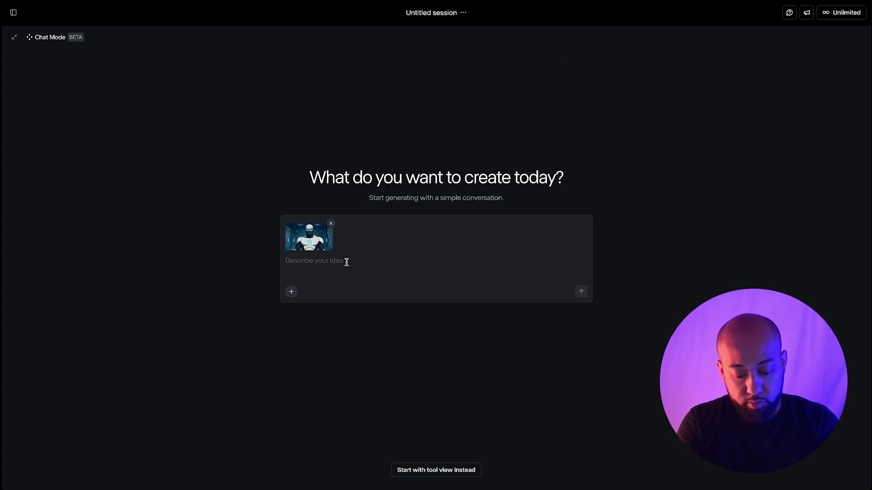
type("Remove his ")
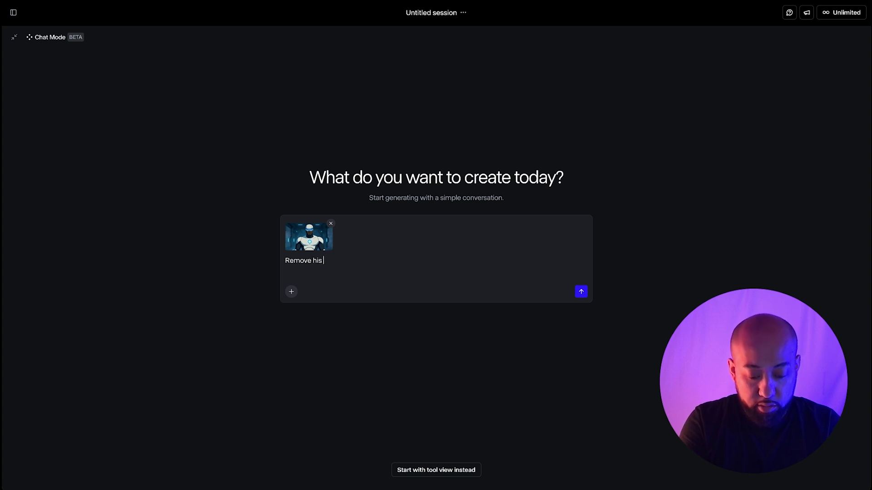
type("helmet")
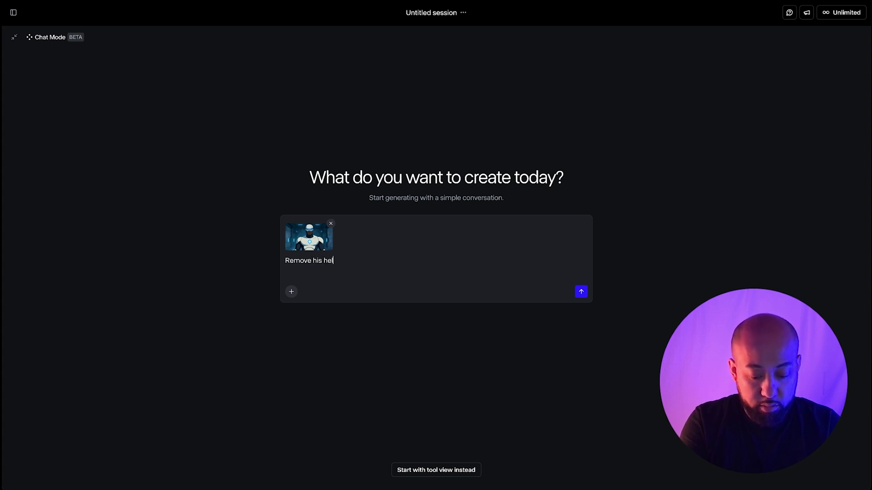
left_click(581, 292)
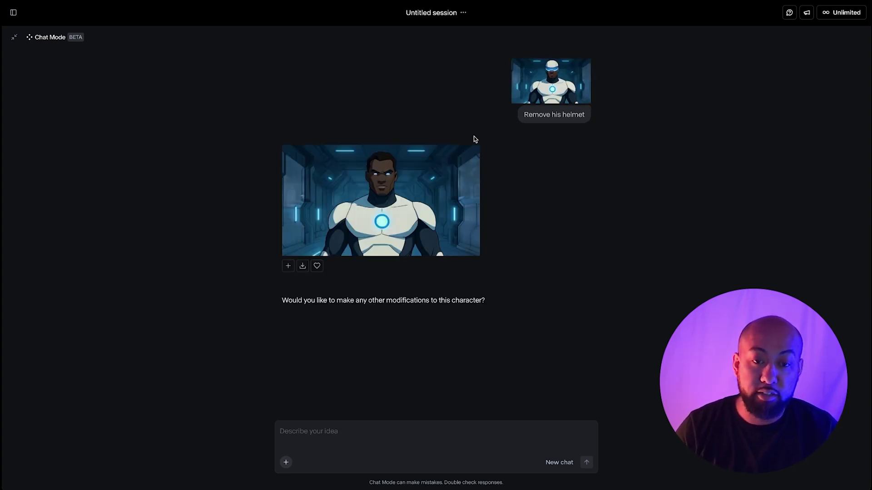
left_click(435, 179)
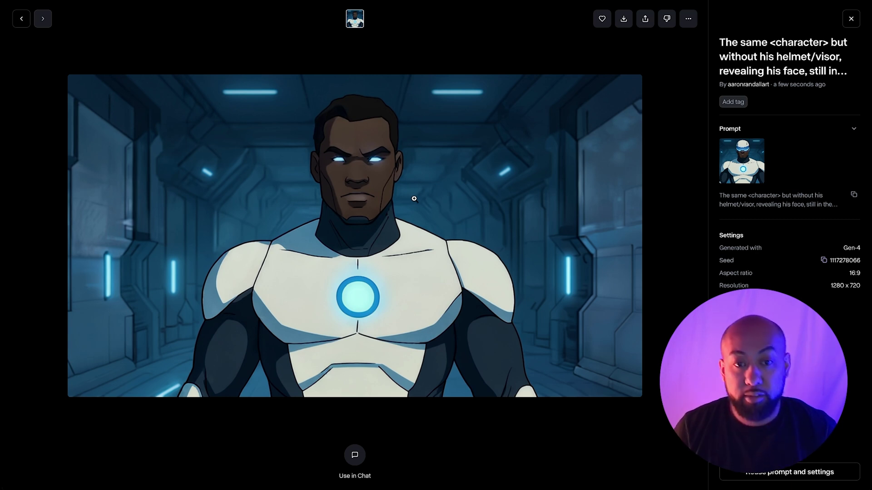
key("Escape")
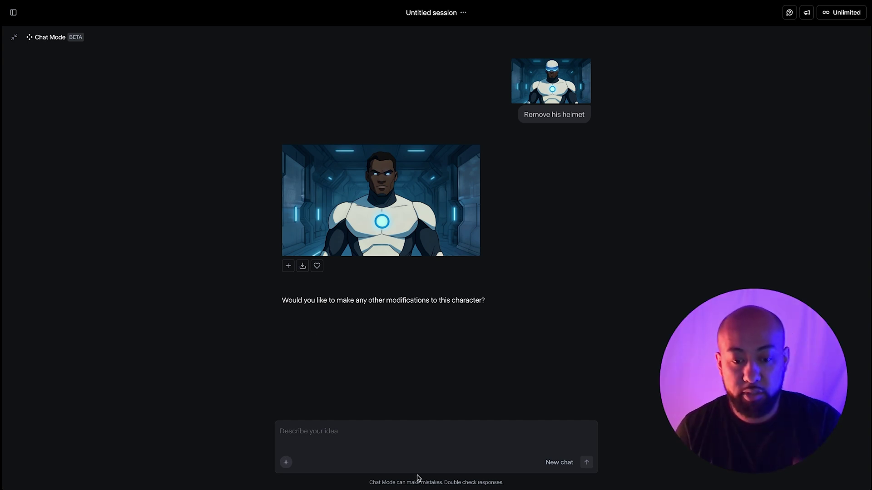
Step: Submit the chat prompt "Change camera view to now be behind him walking out of the corridor"
left_click(407, 430)
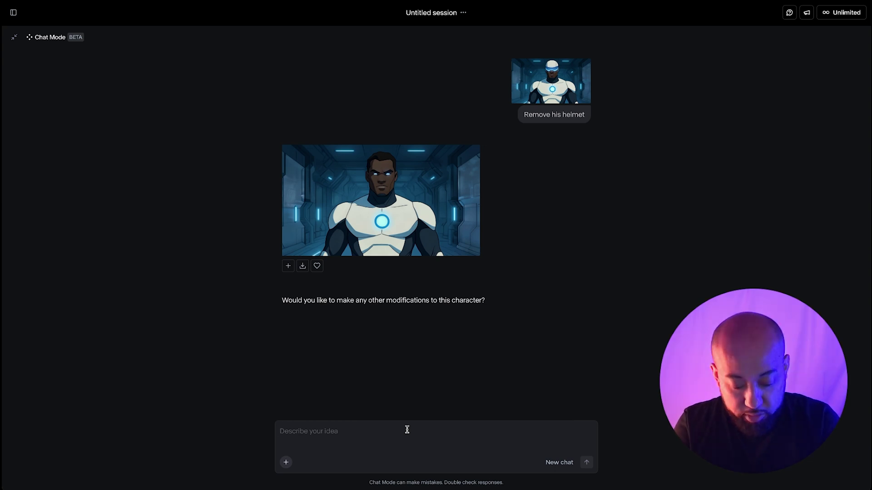
type("Change camera view to now be behind him walking out of the corridor")
key("Return")
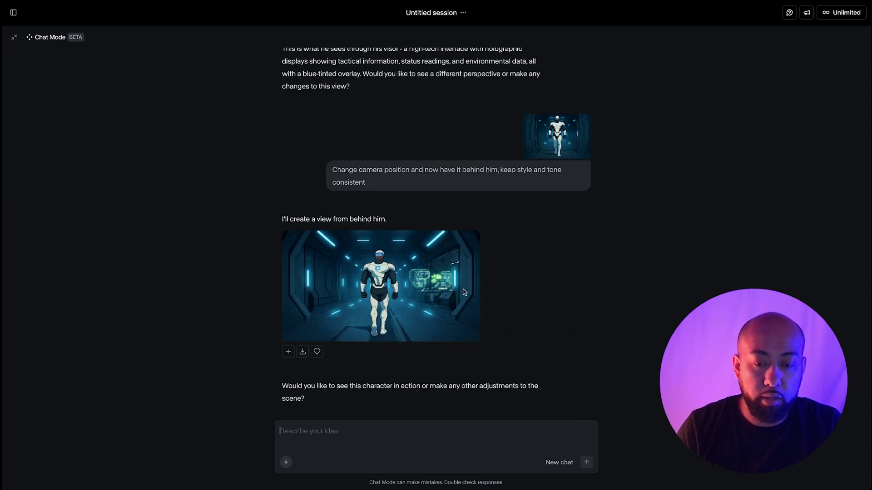
Step: Compare the full-body rear view with helmet against the earlier helmetless rear view in the chat, viewing both enlarged
left_click(410, 293)
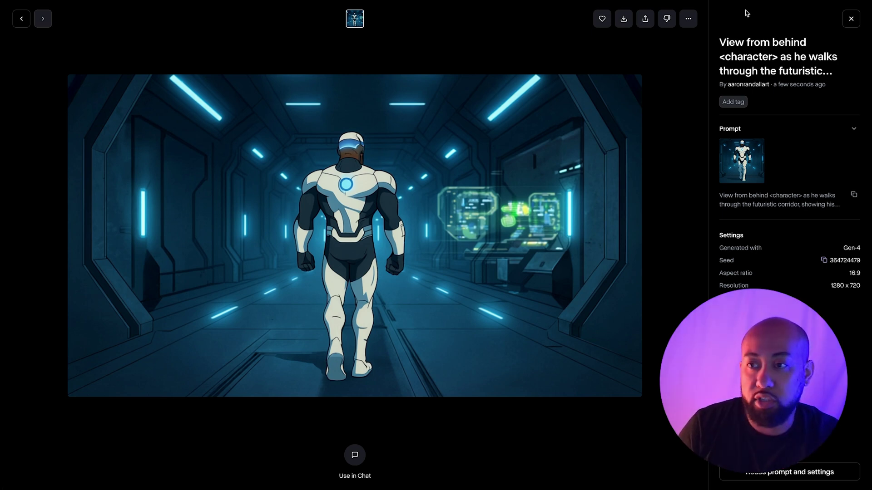
left_click(851, 20)
scroll(431, 156, "up", 5)
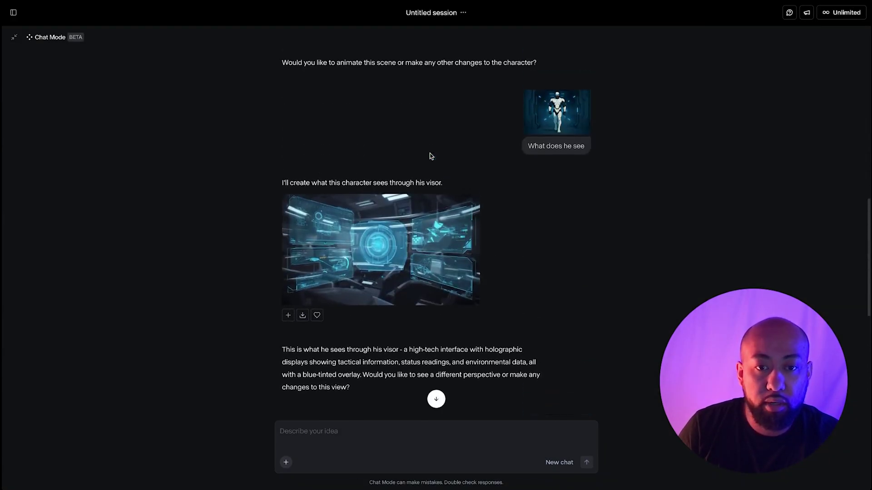
scroll(431, 156, "up", 5)
left_click(403, 165)
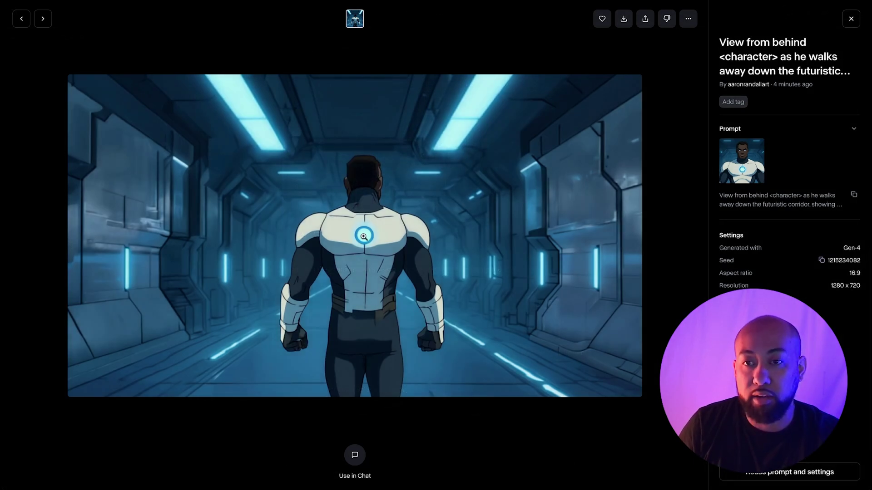
left_click(851, 18)
scroll(414, 214, "down", 10)
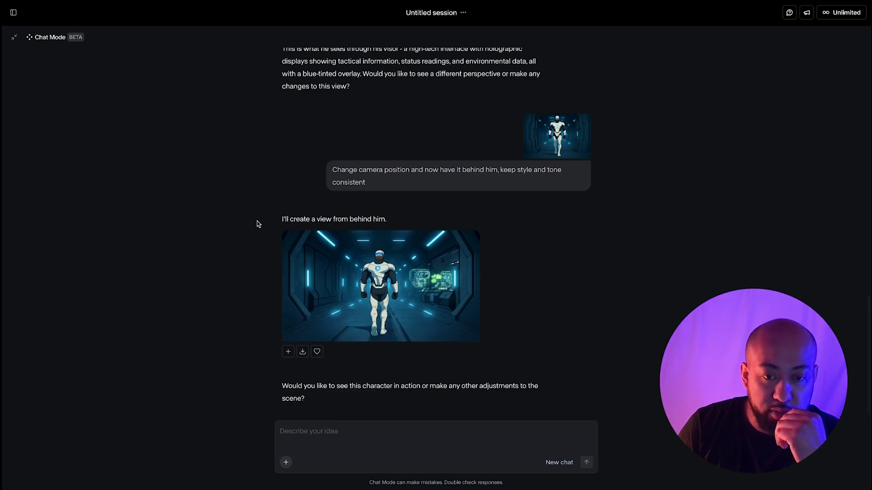
scroll(260, 354, "up", 2)
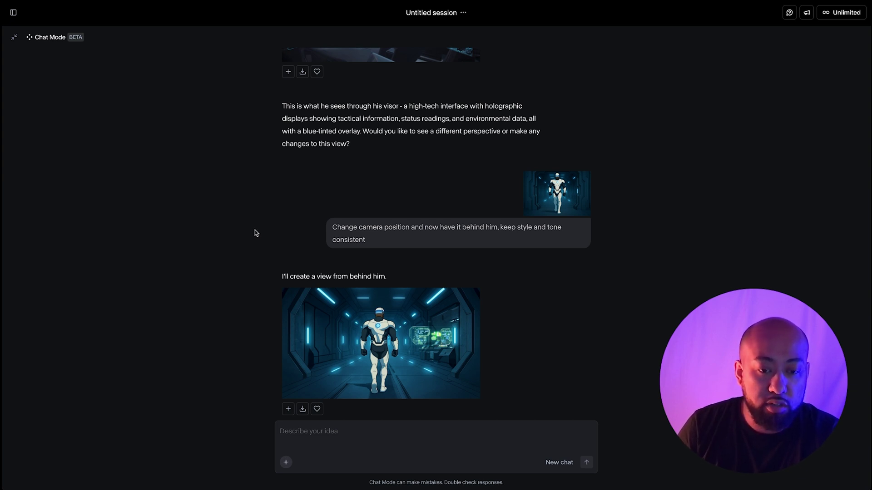
scroll(253, 233, "down", 2)
left_click(381, 247)
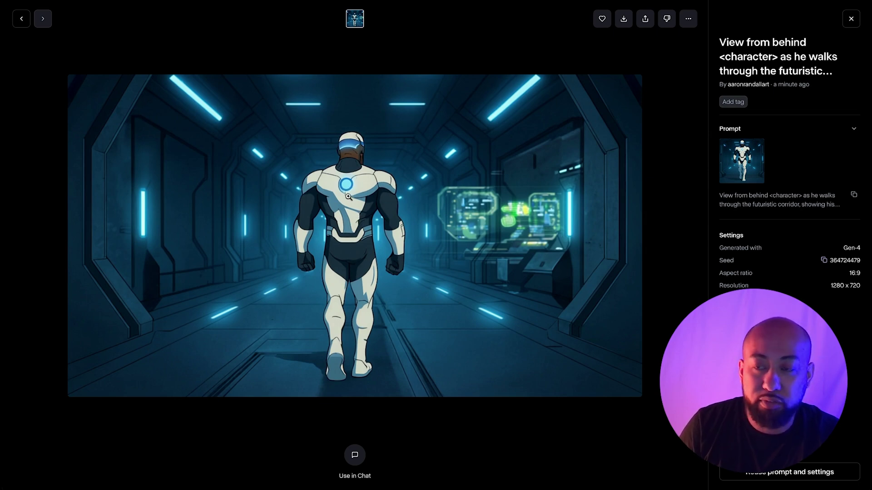
left_click(851, 19)
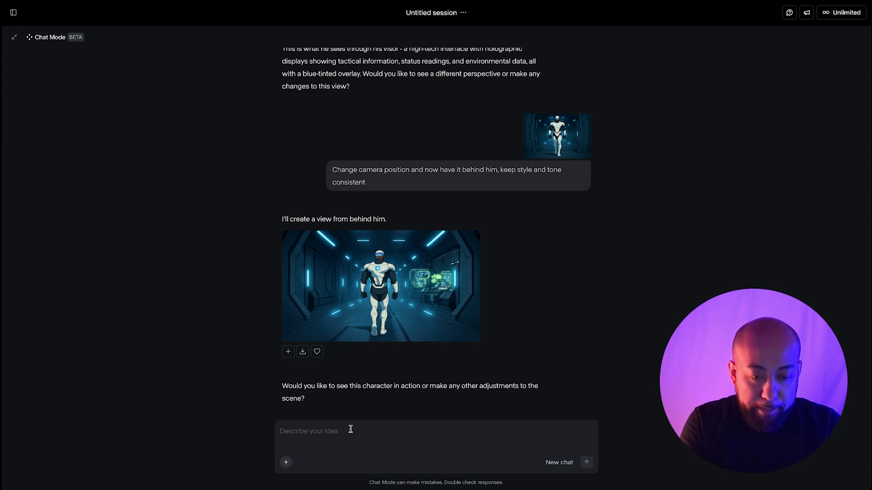
Step: Begin a chat prompt about the rear view with "The back of character looks like the front which is weird,"
type("The ba")
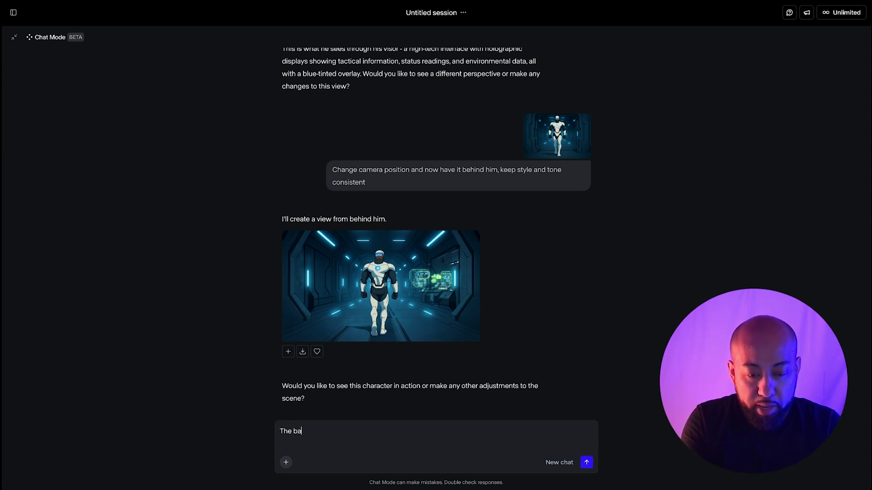
type("cklooks")
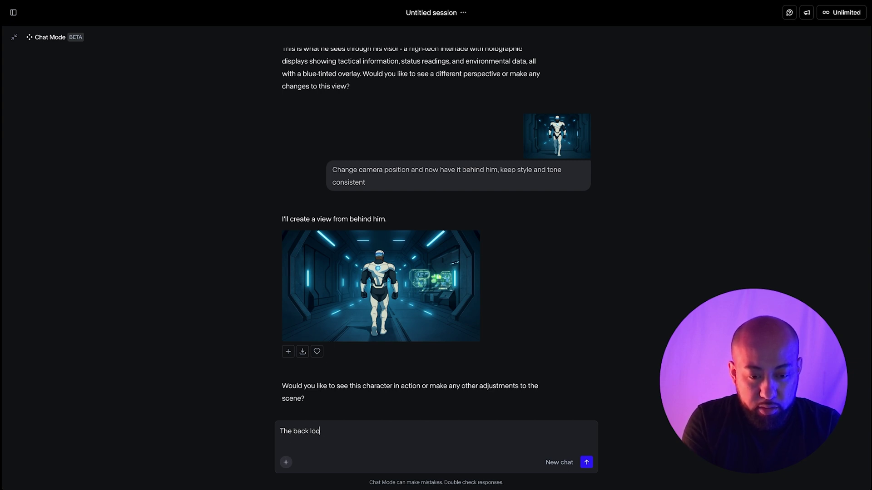
key("BackSpace")
key("BackSpace")
key("BackSpace")
key("BackSpace")
key("BackSpace")
type("o")
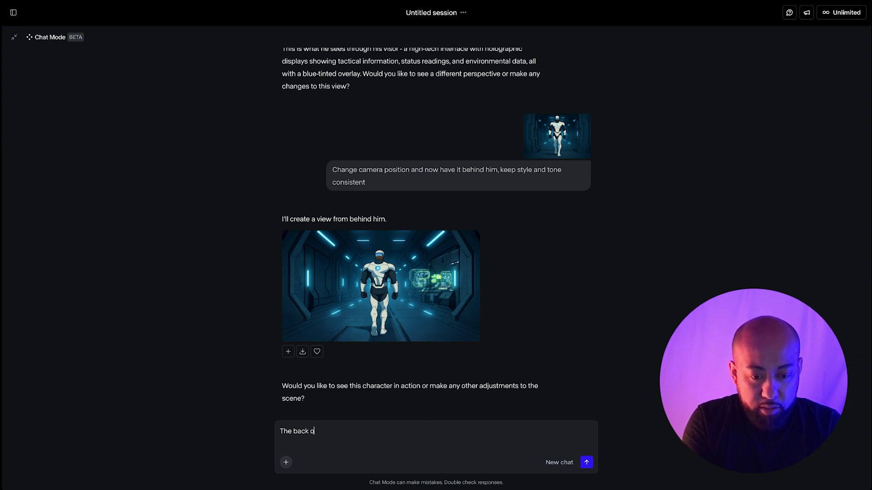
type("f charac")
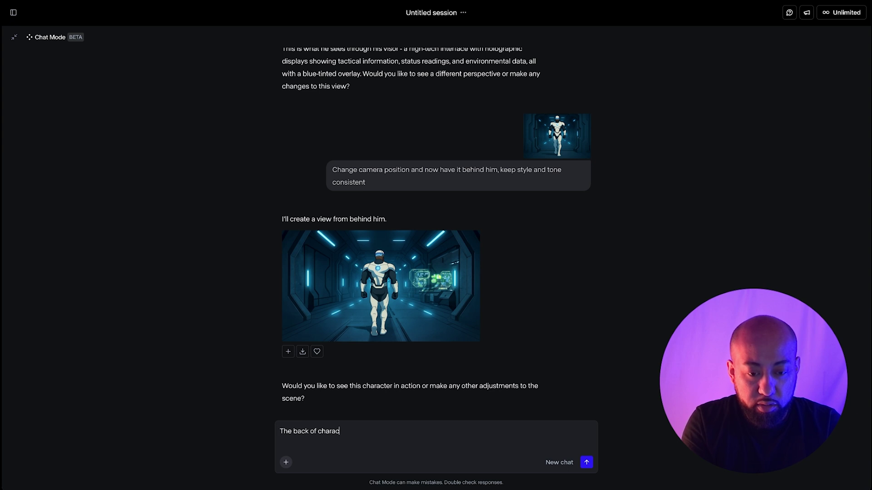
type("ter looks lik")
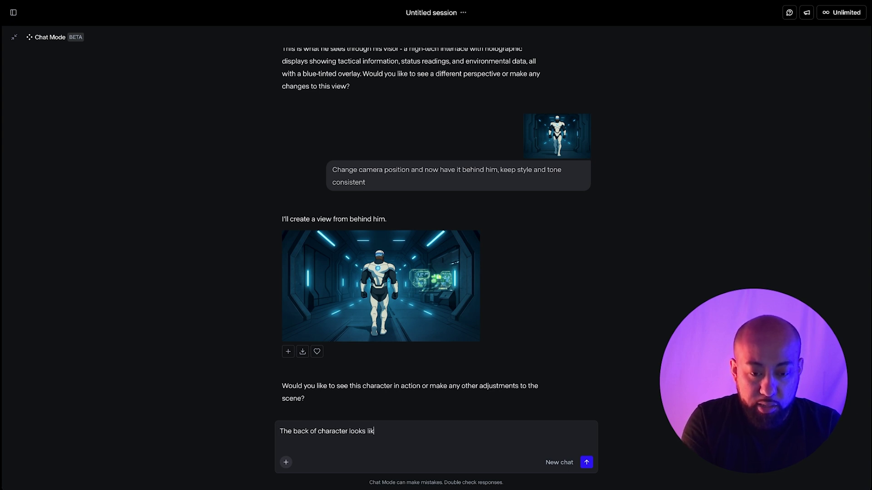
type("e the front ")
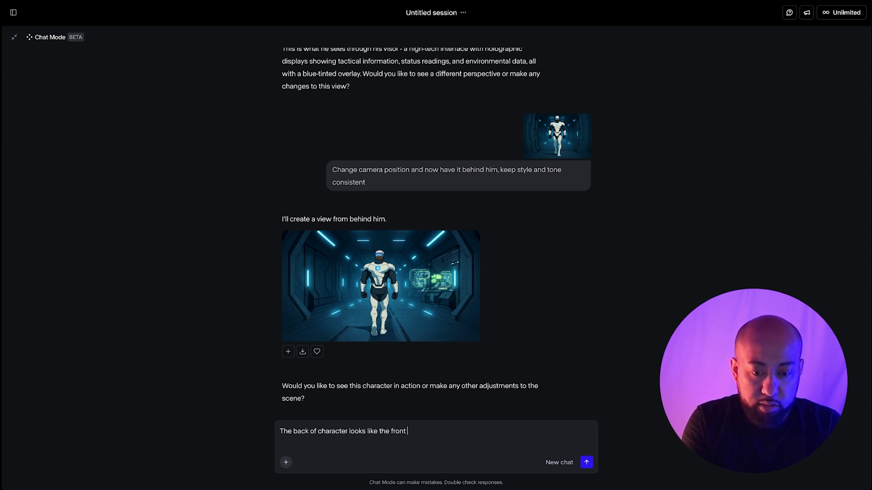
type("which ")
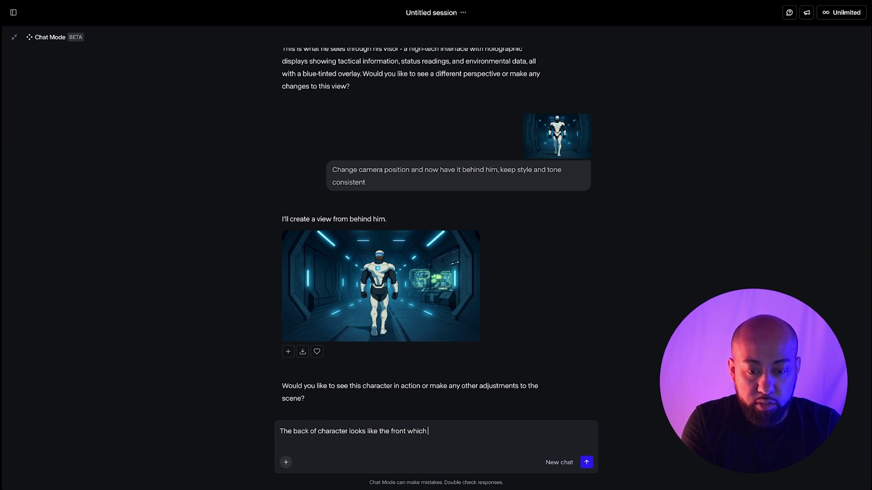
type("is weird")
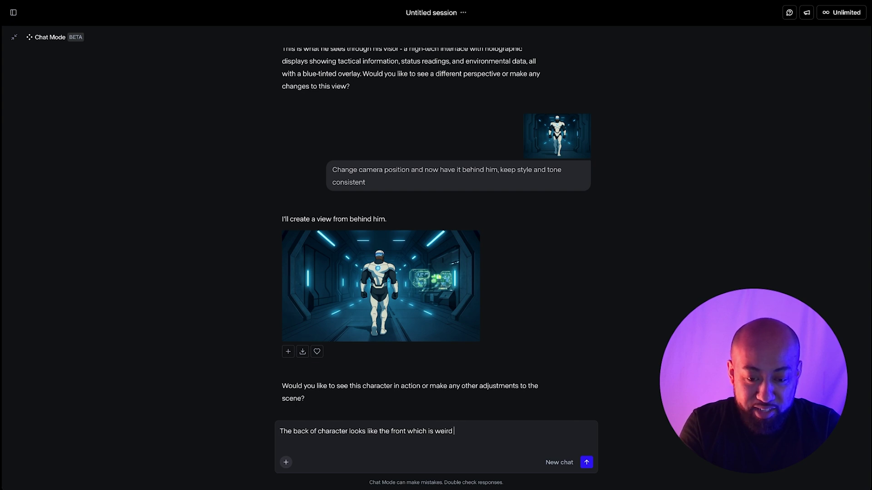
type(",")
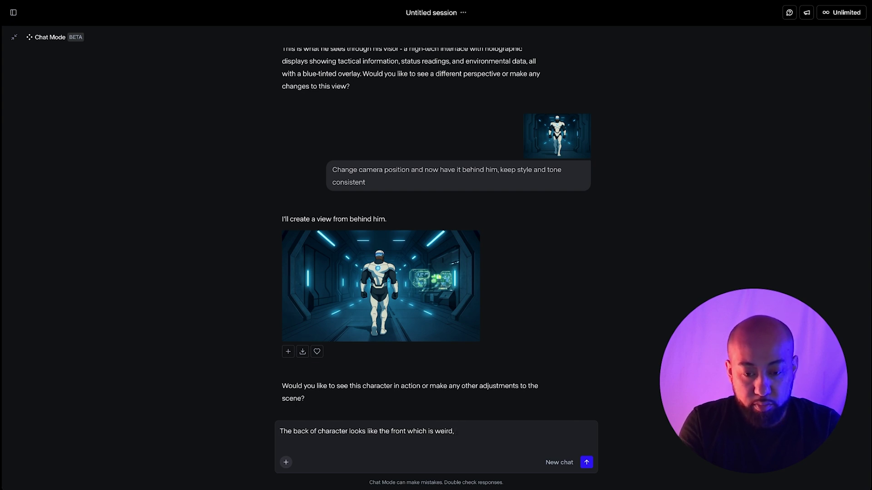
Step: Add "please make sure his back looks like a back. Free to design the back view of the character. Keep style consistent" and submit the prompt
type(" please make sure his back looks like a back. Free to")
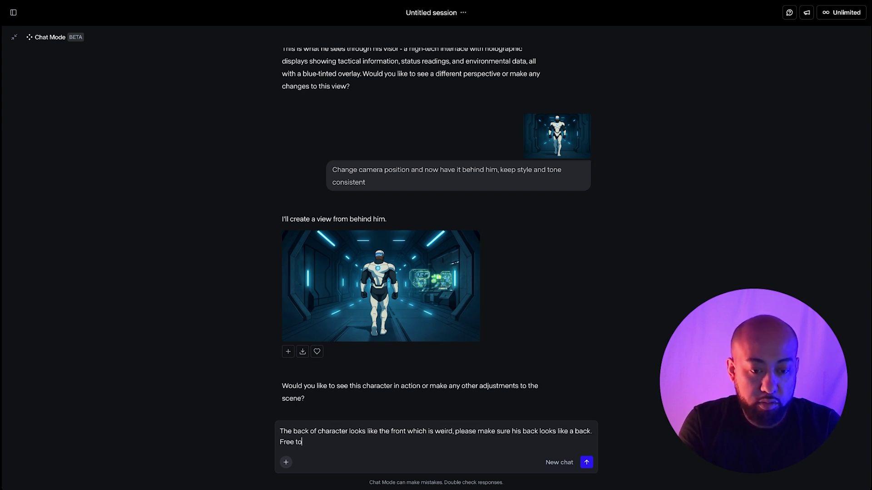
type(" design the b")
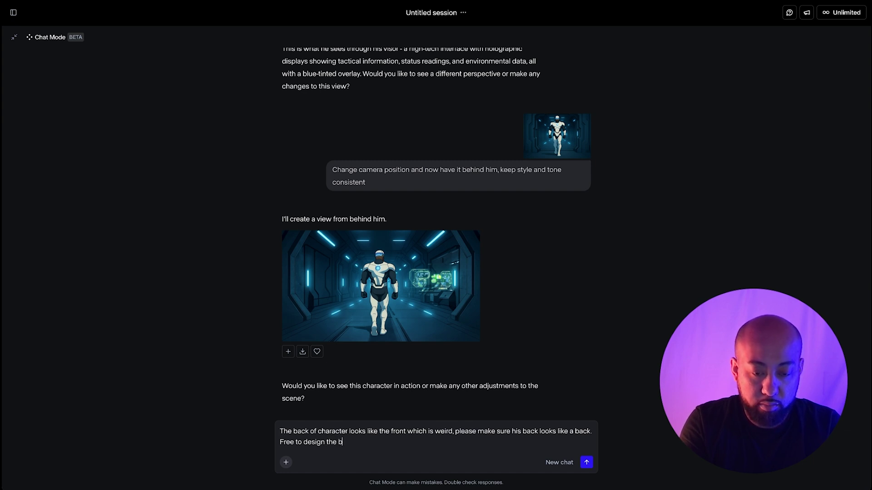
type("ack view of")
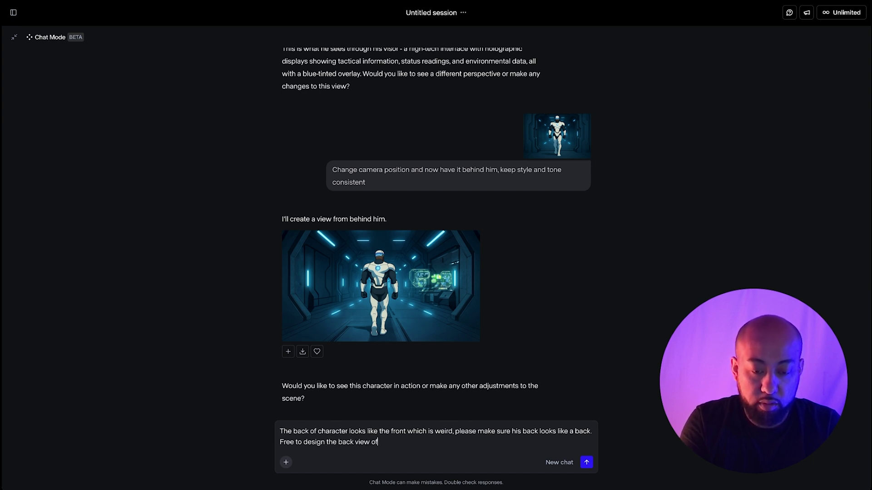
type(" the character")
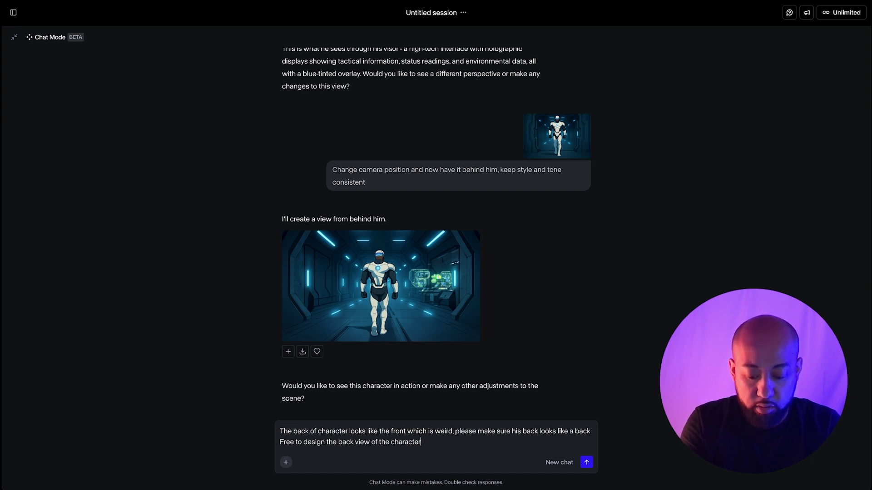
type(". Keep st")
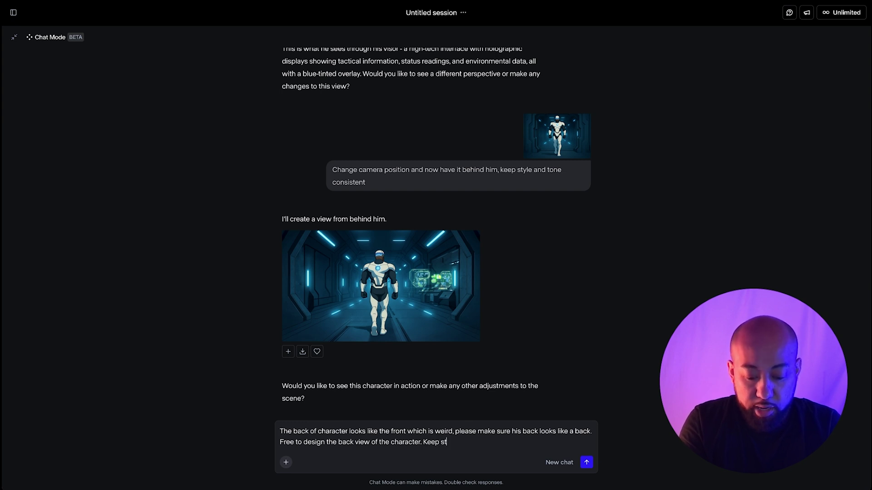
type("yle and")
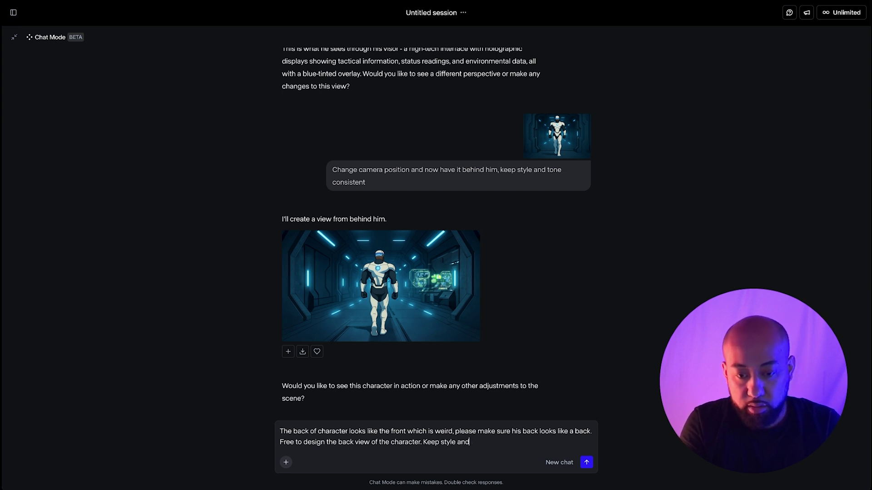
key("BackSpace")
key("BackSpace")
key("BackSpace")
type("consistent")
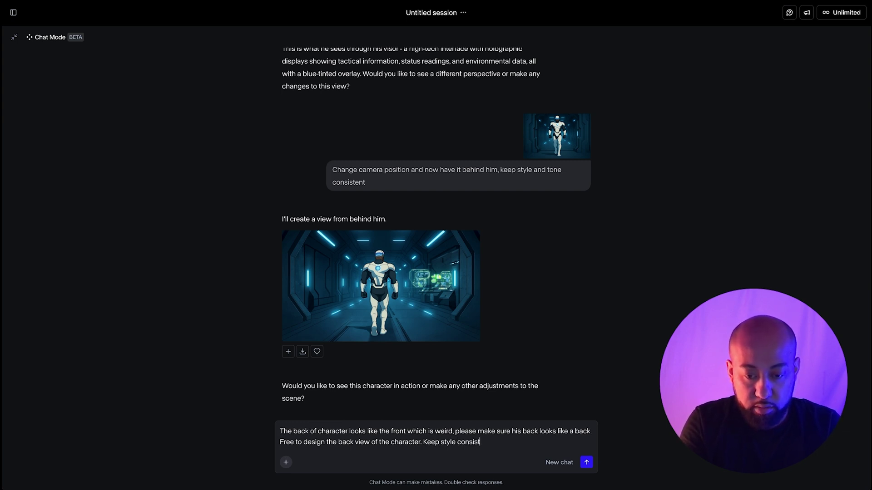
left_click(587, 463)
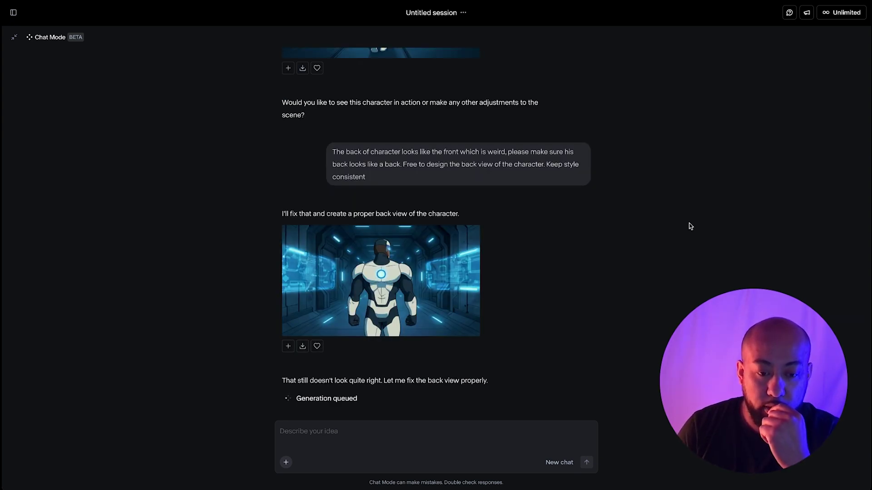
Step: Examine the two newly generated rear views of the character enlarged, comparing them with the earlier rear view in the chat
scroll(132, 238, "up", 2)
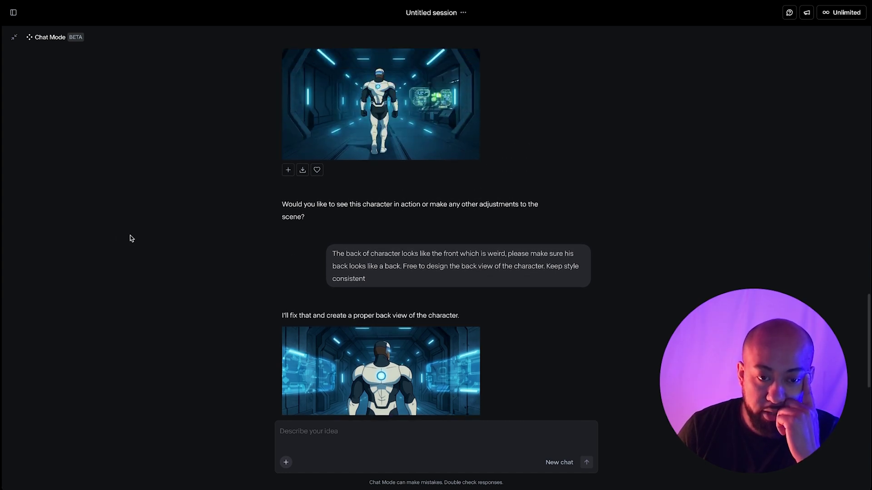
scroll(131, 237, "down", 2)
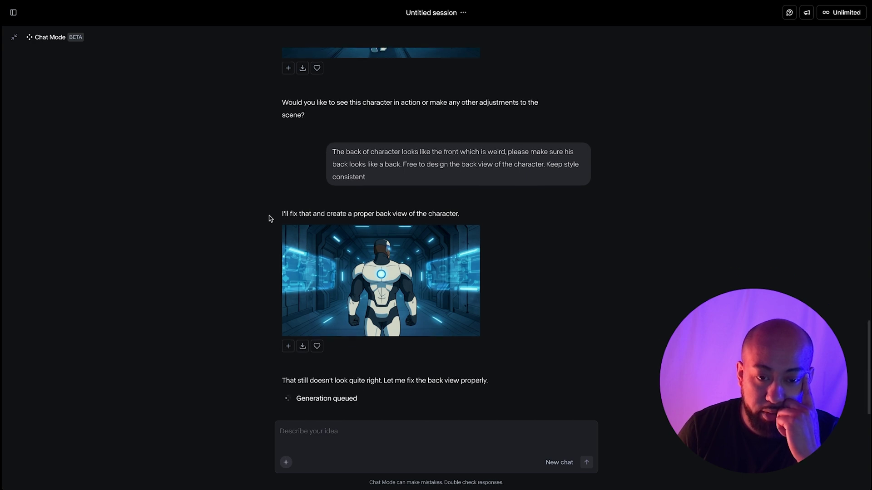
left_click(415, 268)
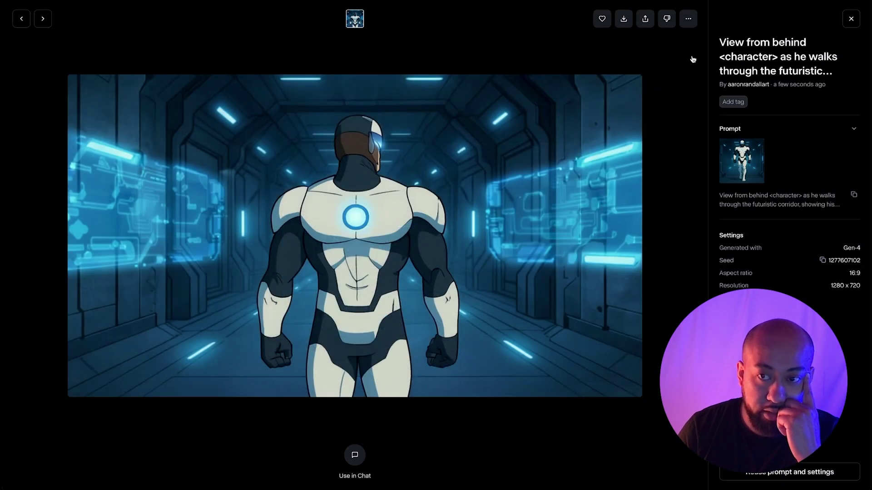
left_click(851, 19)
scroll(235, 289, "down", 3)
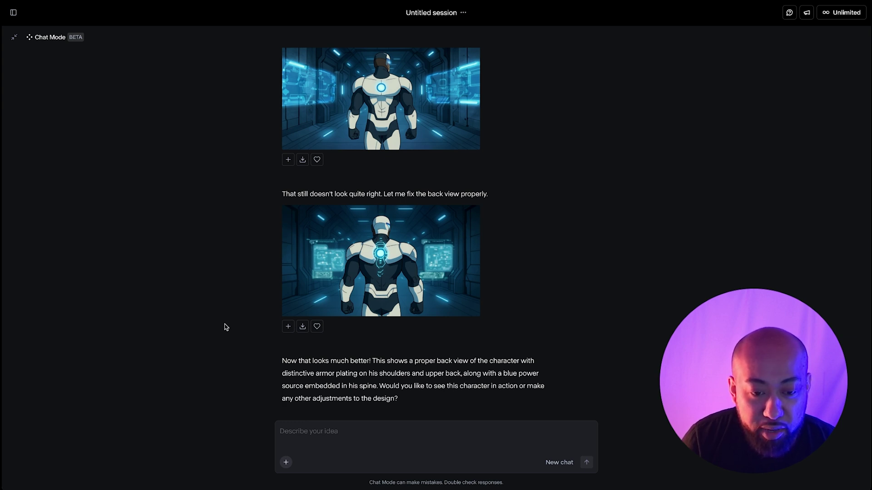
left_click(421, 234)
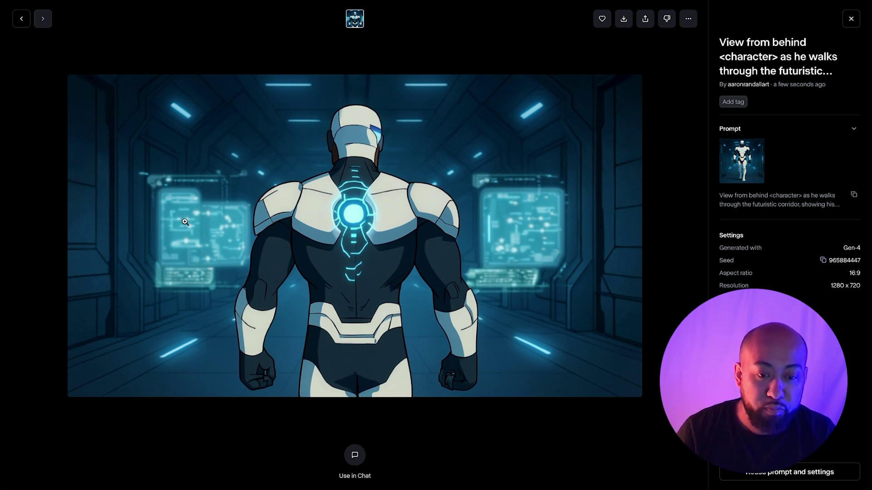
left_click(851, 19)
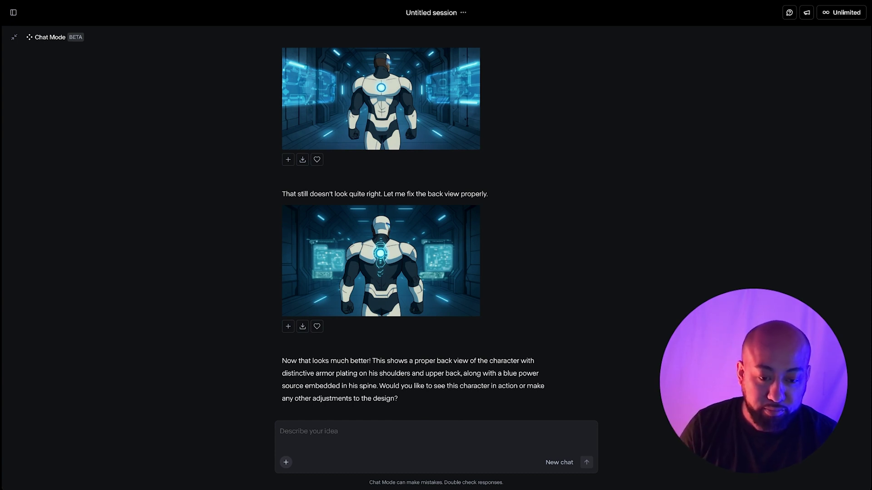
Step: Submit the chat prompt "Looks better but I dont like the blue power source on his spine" and view the generated image enlarged
left_click(362, 434)
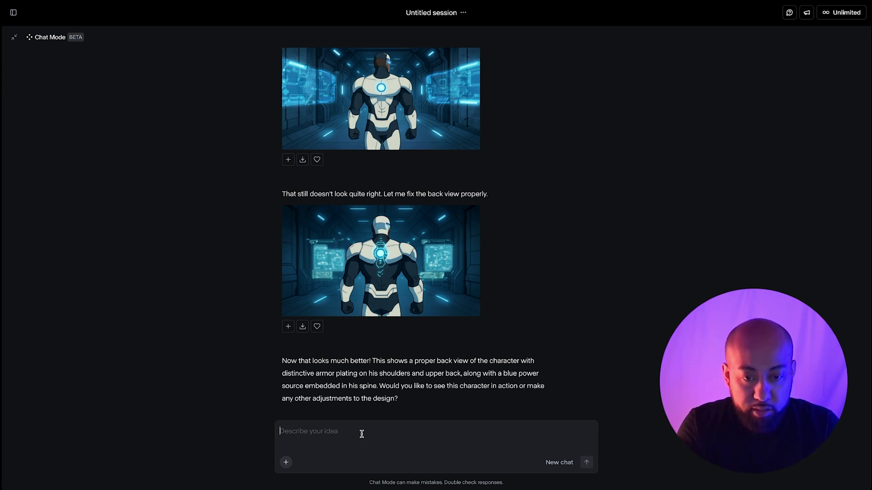
type(":ppls")
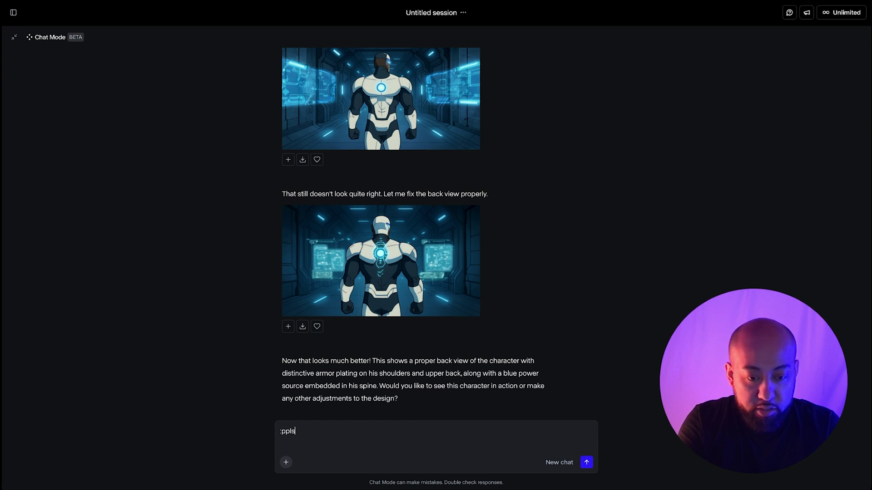
key("BackSpace")
key("BackSpace")
key("BackSpace")
key("BackSpace")
key("BackSpace")
type("Lo")
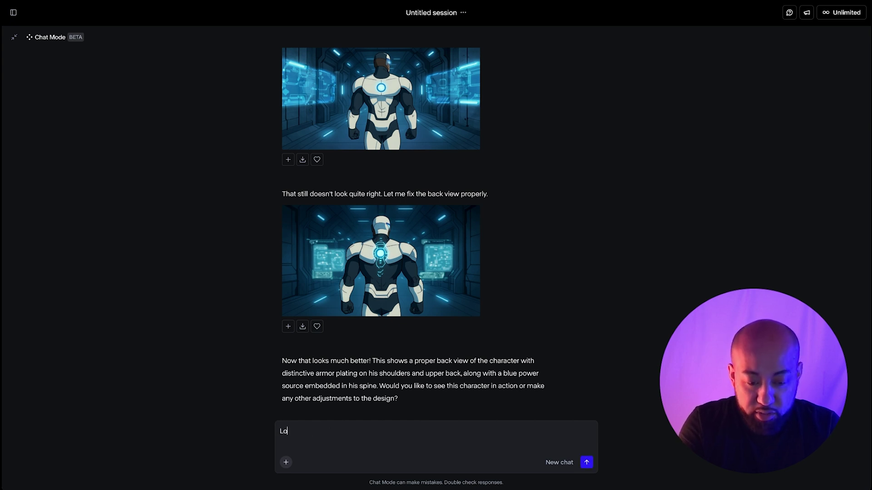
type("oks better but Im d")
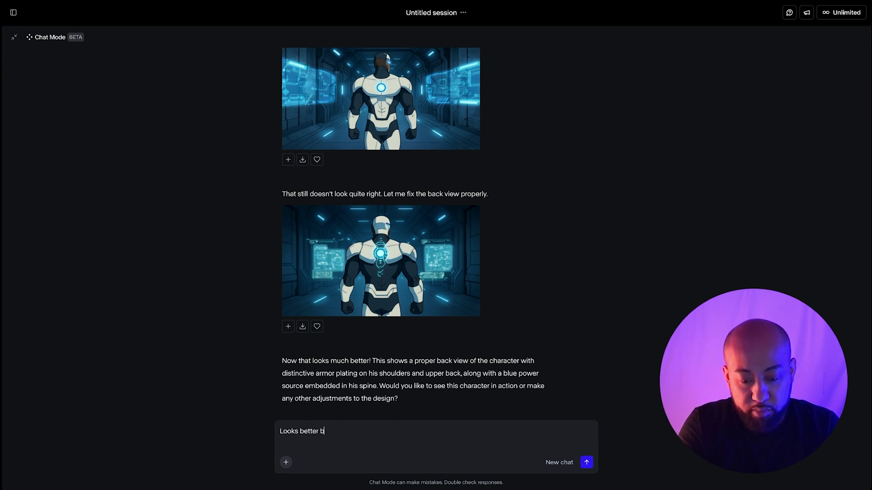
key("BackSpace")
key("BackSpace")
key("BackSpace")
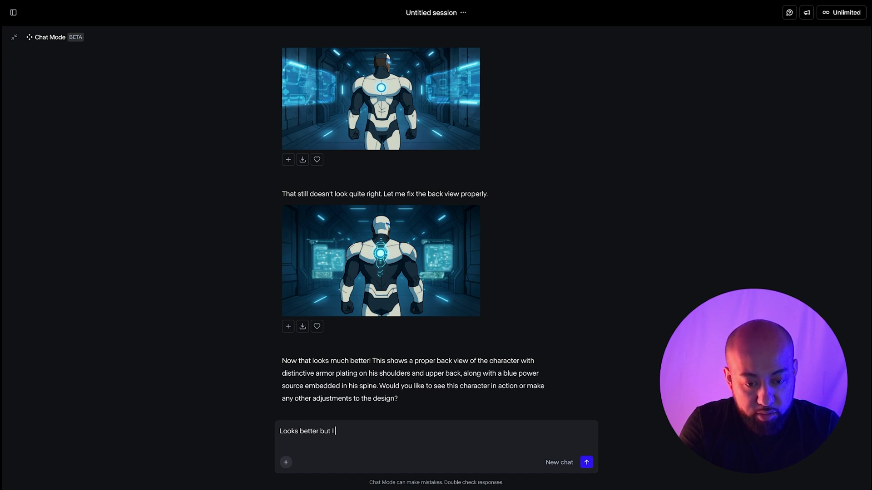
type("dont like the blue power source on his spine")
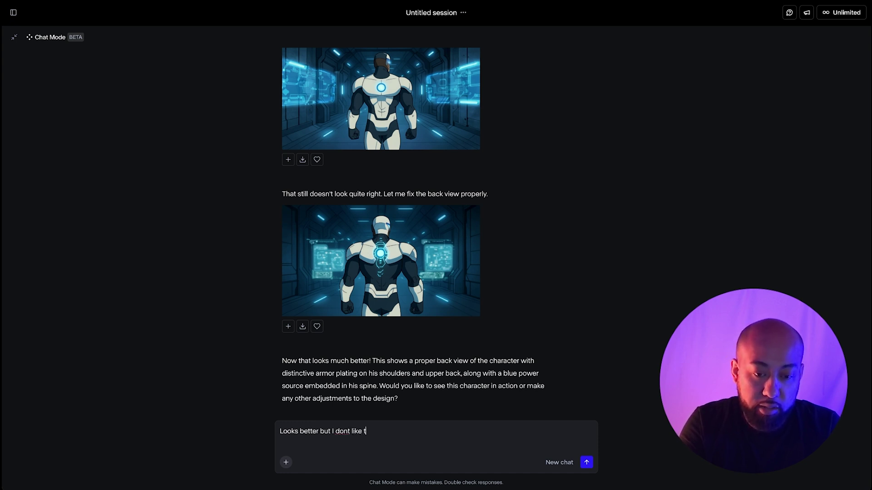
key("Return")
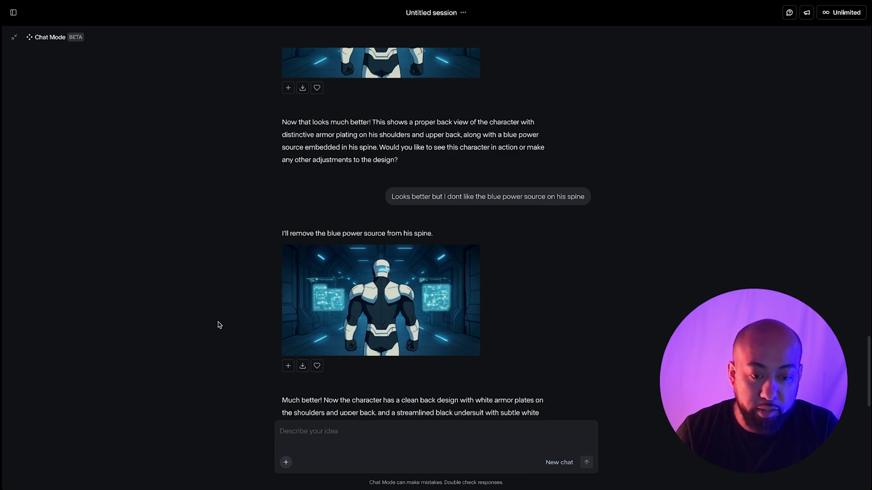
left_click(325, 264)
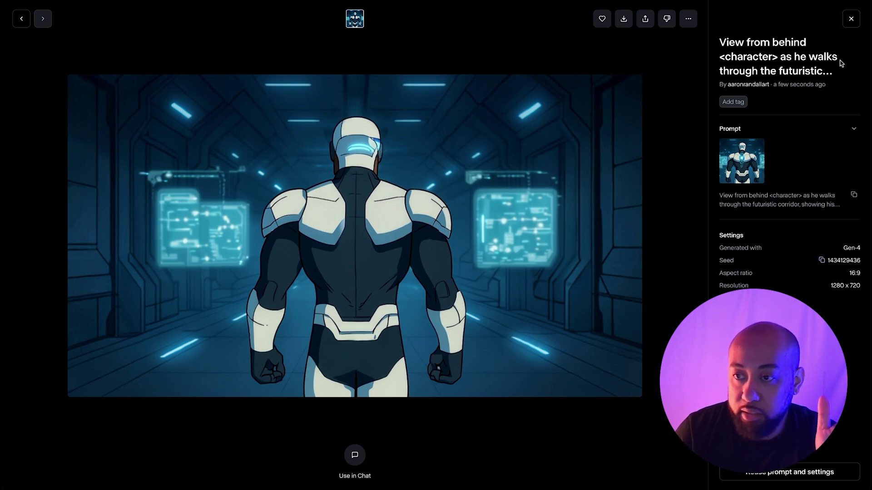
left_click(850, 22)
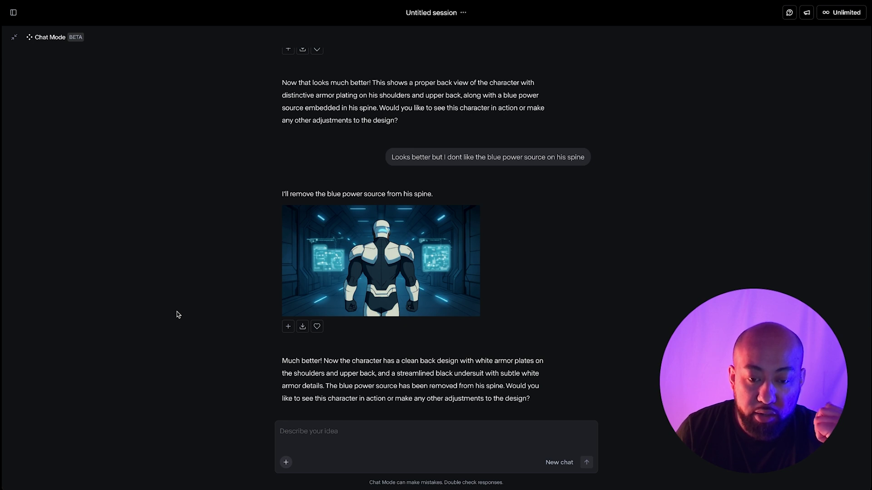
Step: Submit the chat prompt "Can you fix the helmet it looks incomplete"
left_click(378, 436)
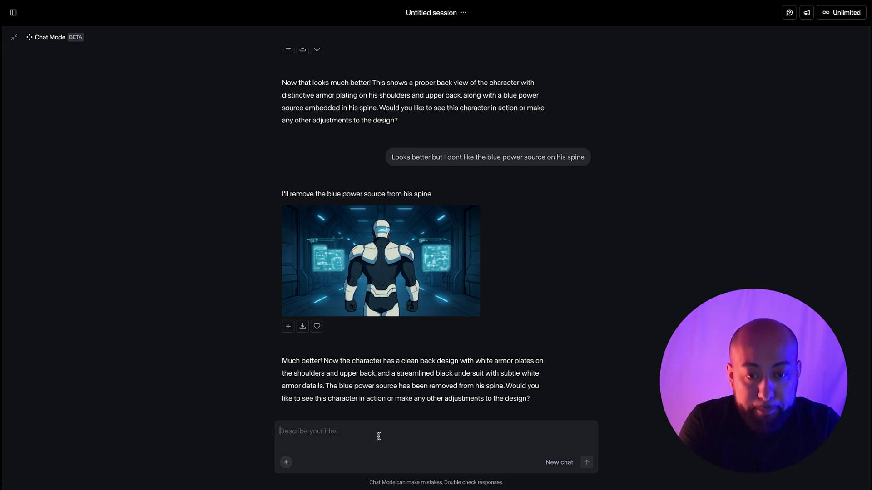
type("Can you fi")
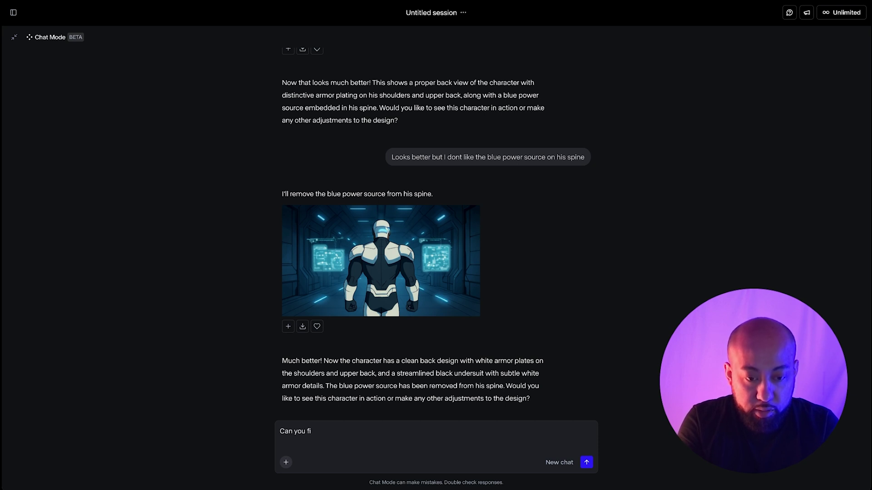
type("x t")
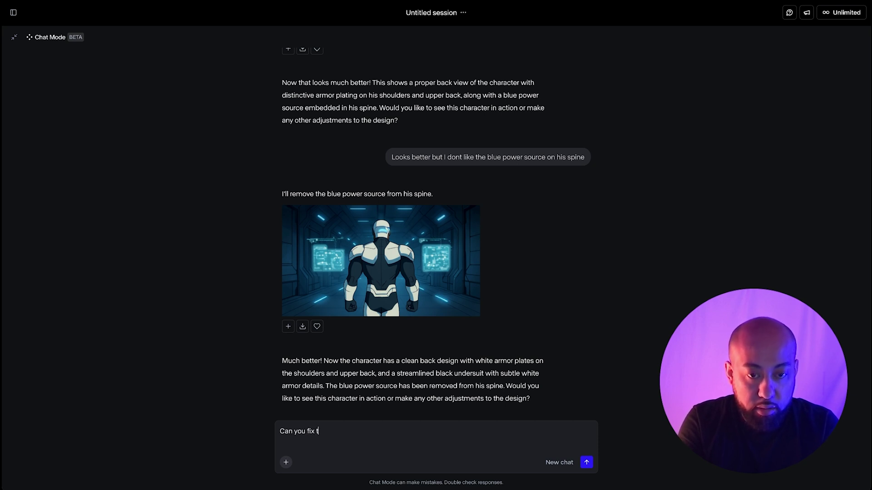
type("he hel")
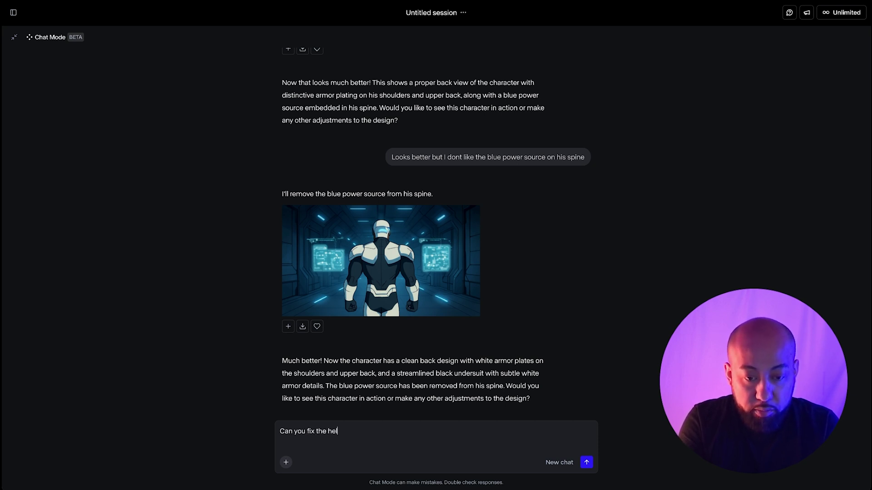
type("met it l")
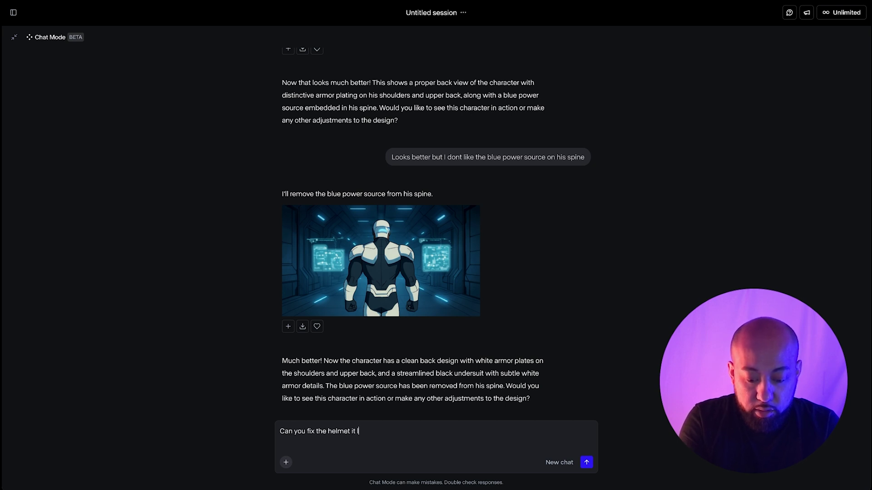
type("ooks incomplete")
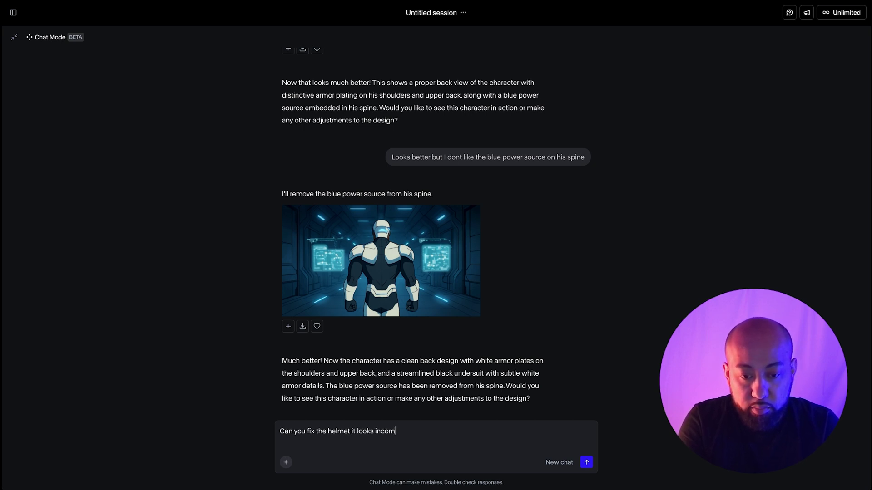
key("Return")
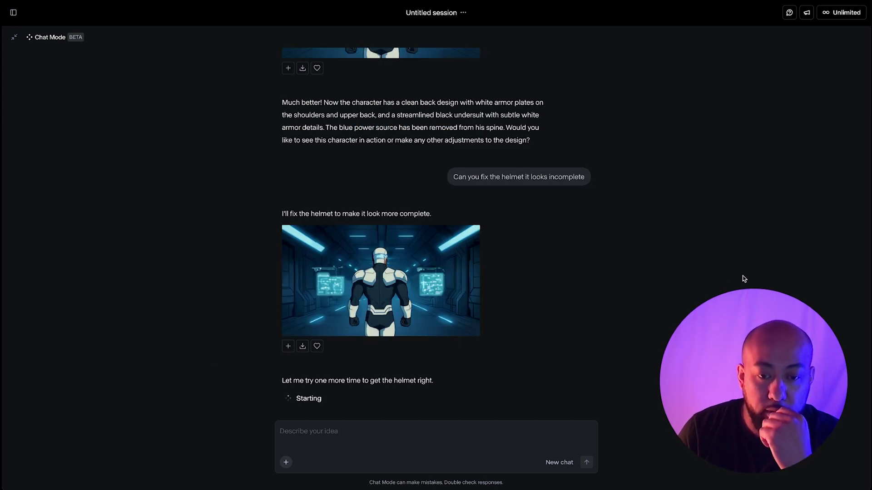
Step: Examine the three newly generated helmet fixes enlarged, comparing the last one with the version before it
left_click(327, 266)
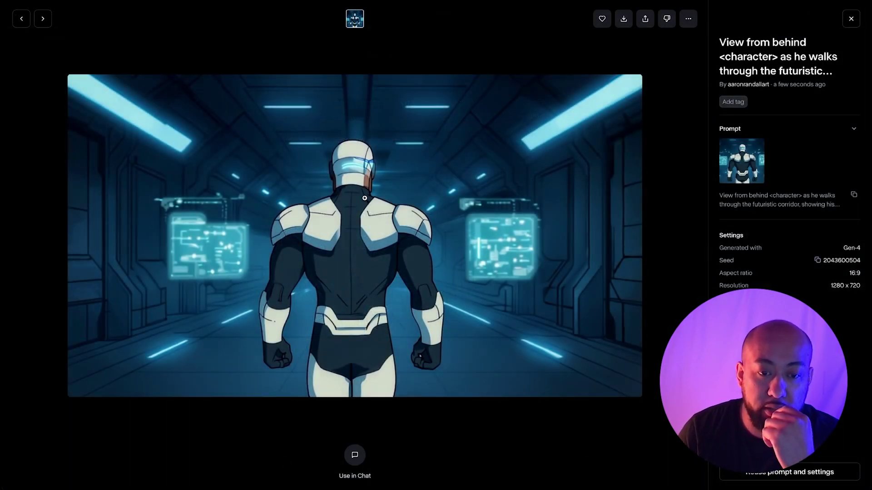
left_click(851, 19)
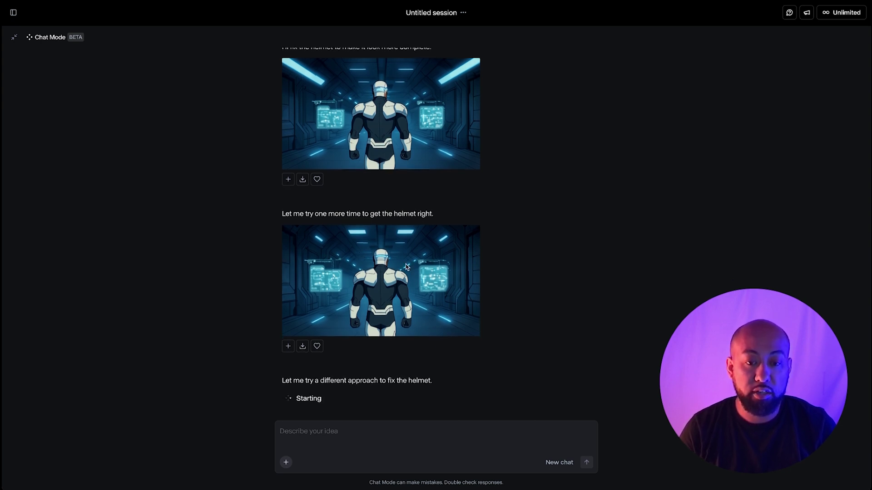
left_click(392, 270)
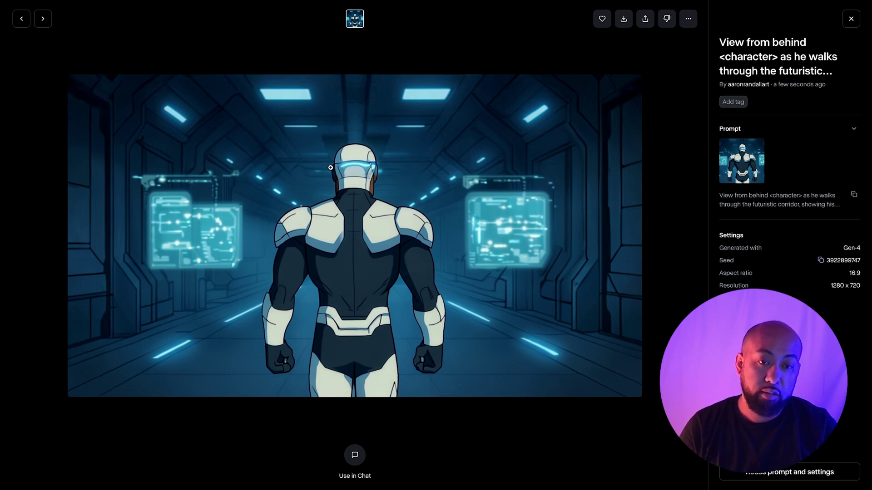
left_click(851, 19)
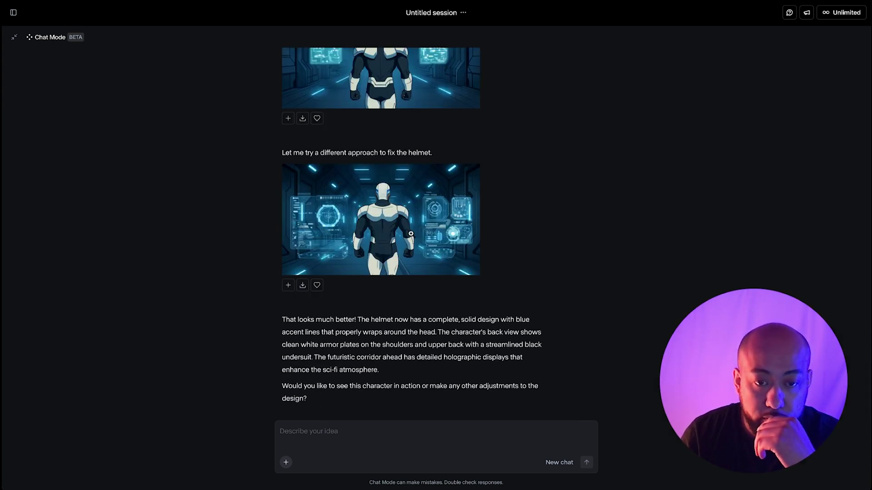
left_click(410, 233)
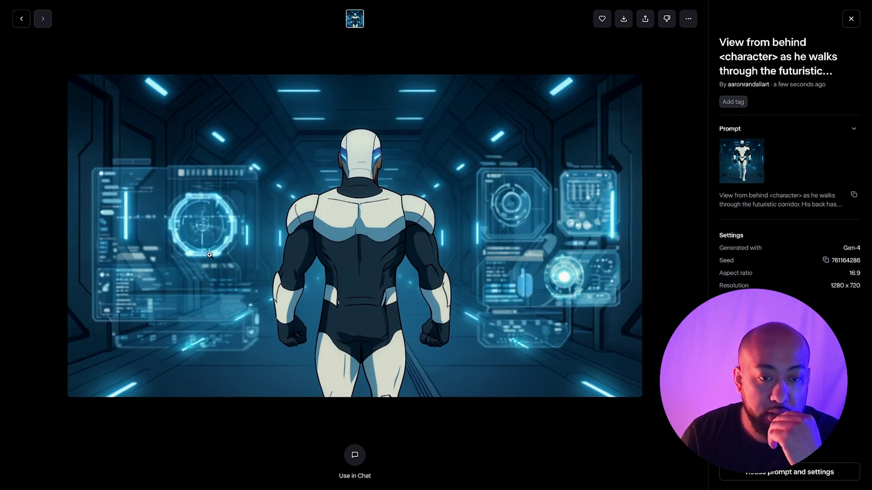
key("Right")
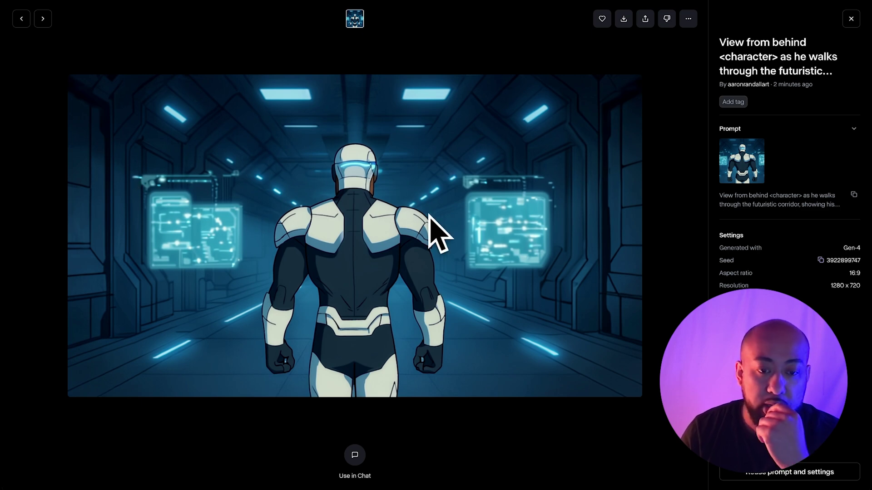
left_click(851, 19)
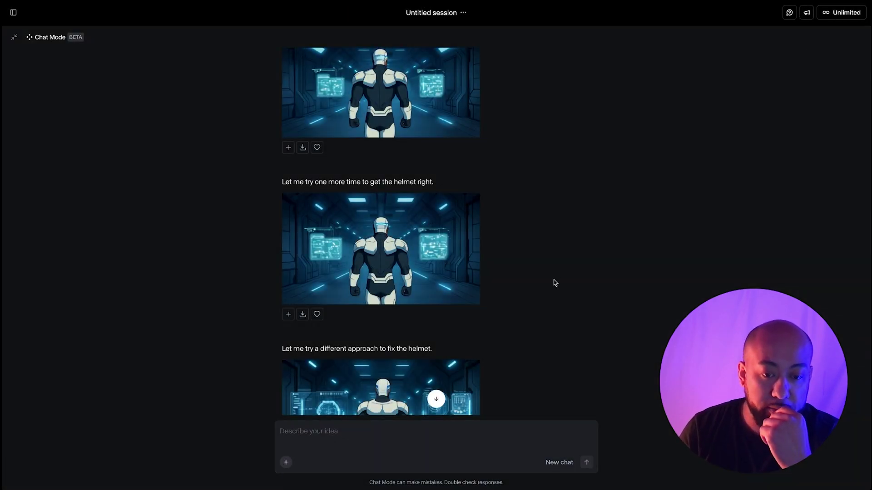
scroll(219, 272, "down", 4)
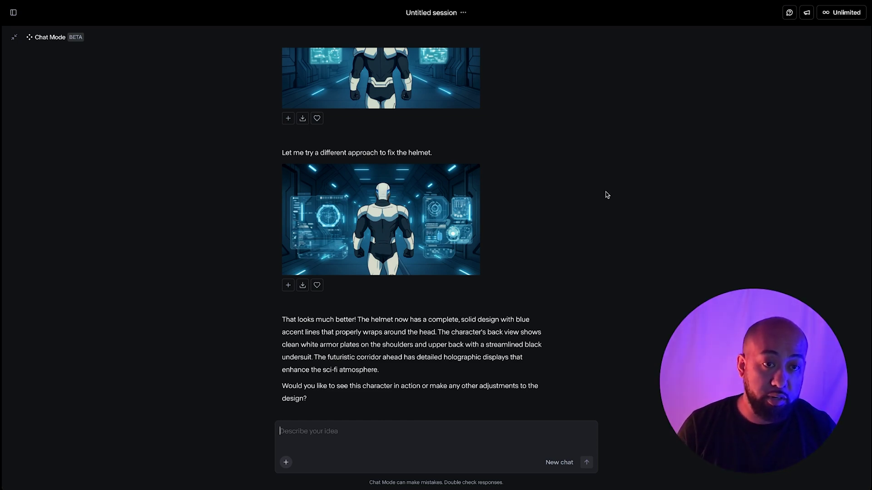
Step: Leave Chat Mode for the image generation workspace and review the session's earlier generations back to the first-person visor HUD view
left_click(14, 40)
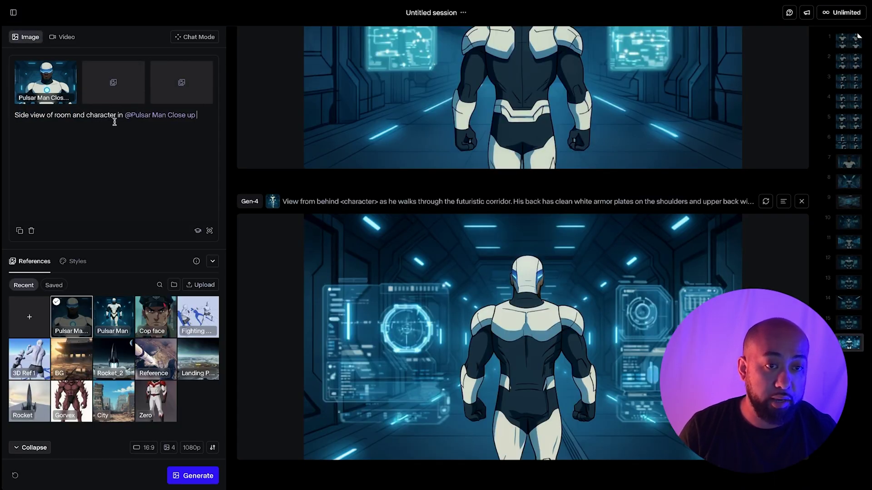
scroll(301, 117, "up", 15)
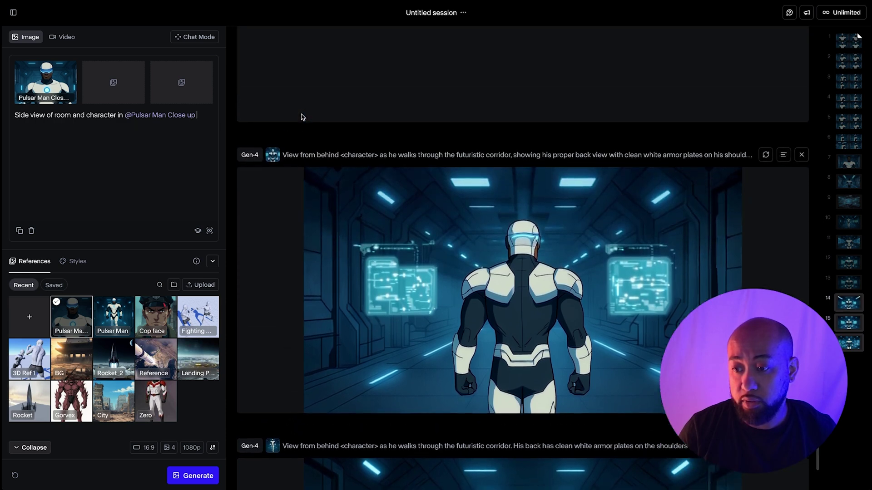
scroll(301, 117, "up", 4)
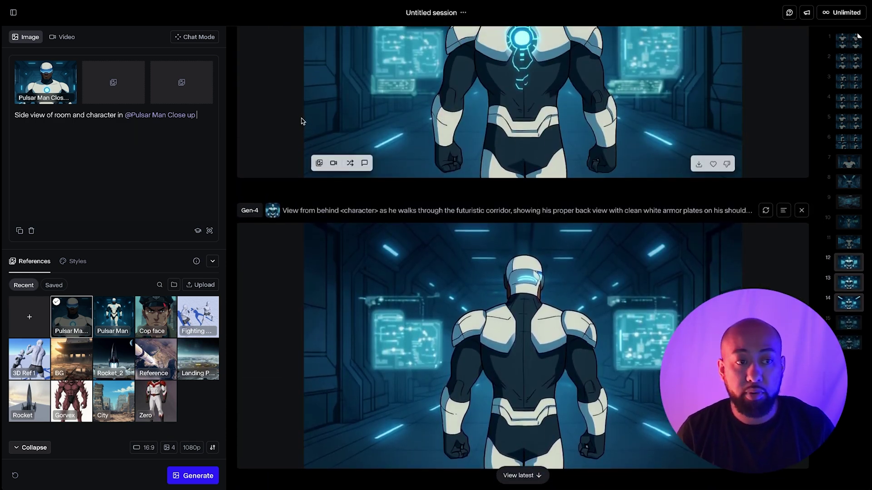
scroll(285, 120, "up", 6)
scroll(285, 121, "up", 12)
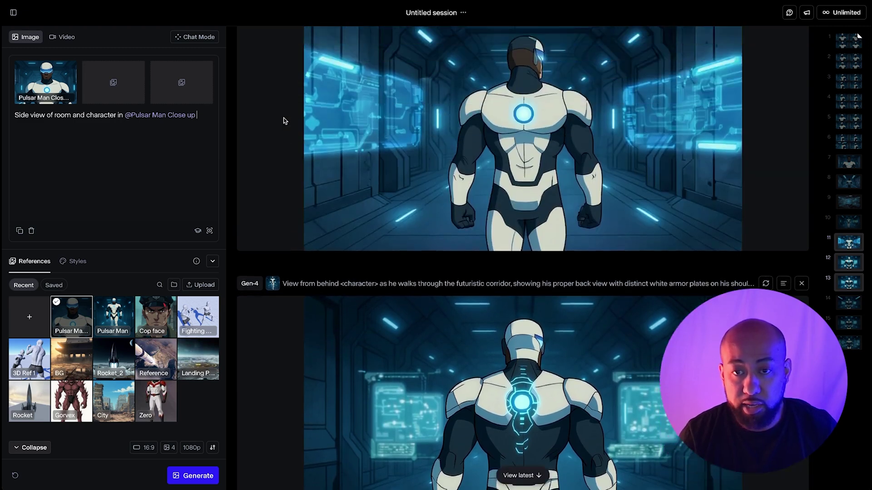
scroll(282, 120, "up", 5)
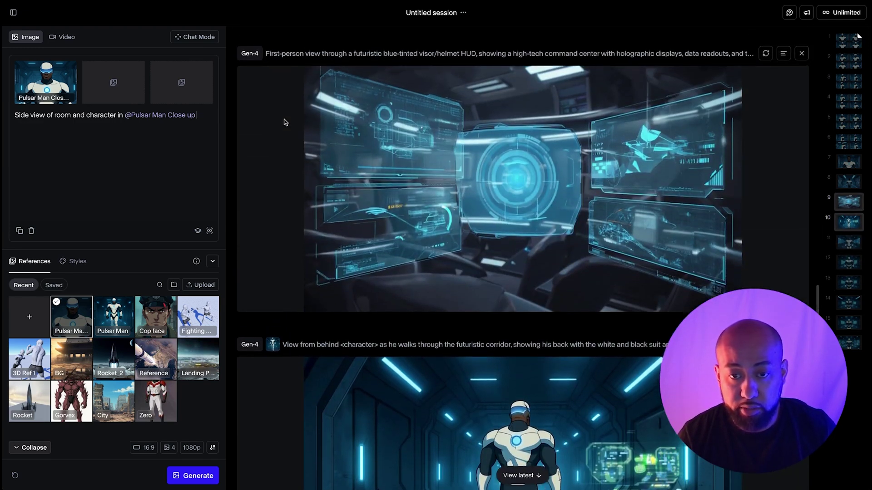